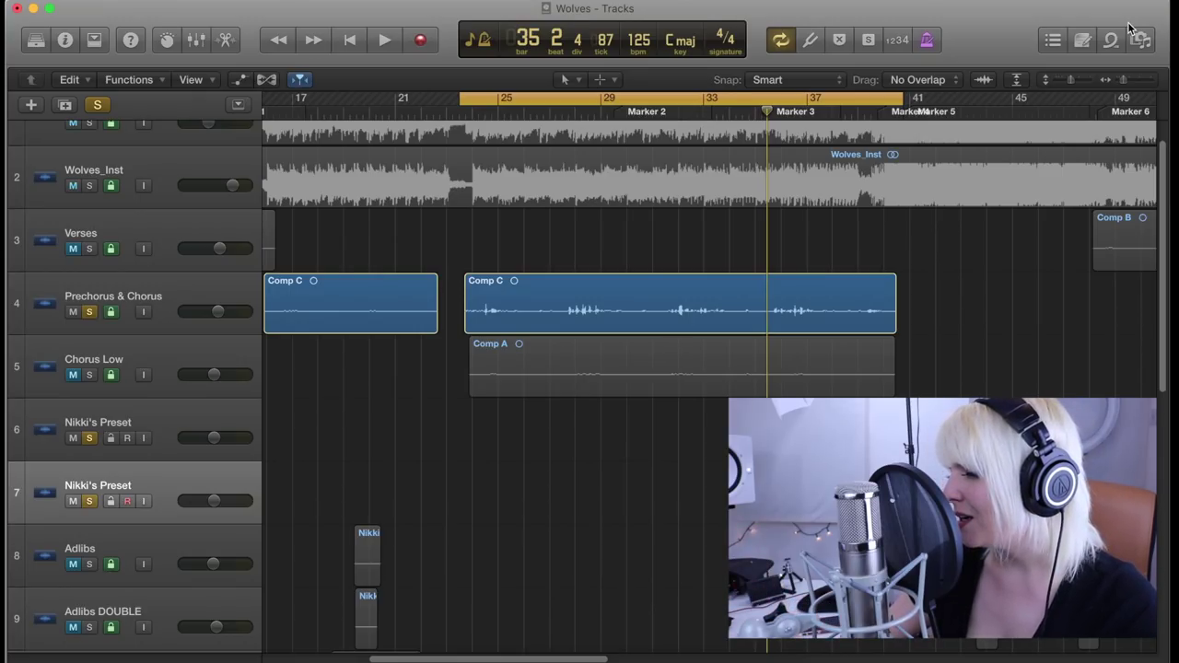
# Solo the Chorus Low track during playback, then stop around bar 30.
pyautogui.press('space')
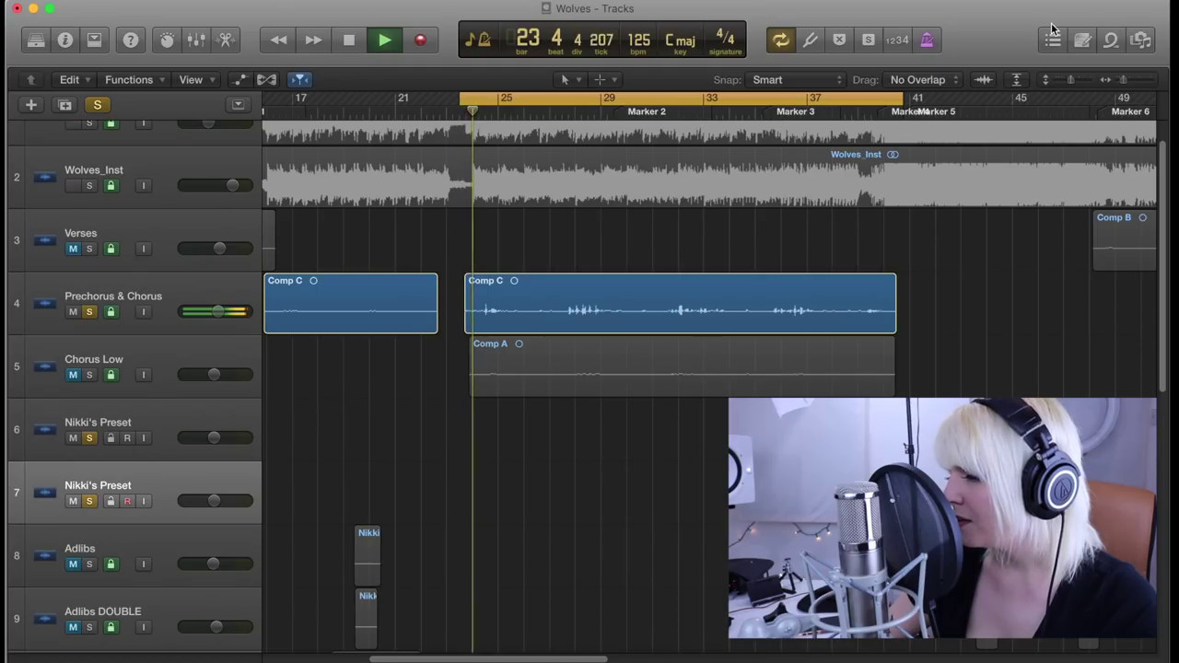
pyautogui.click(91, 376)
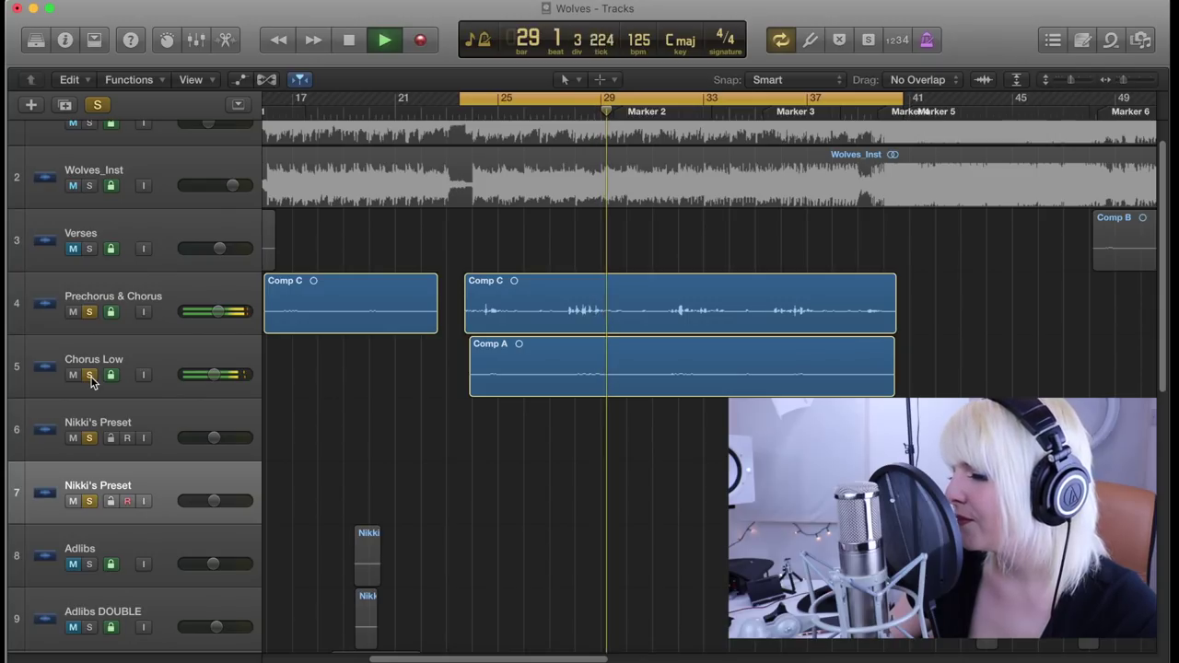
pyautogui.press('space')
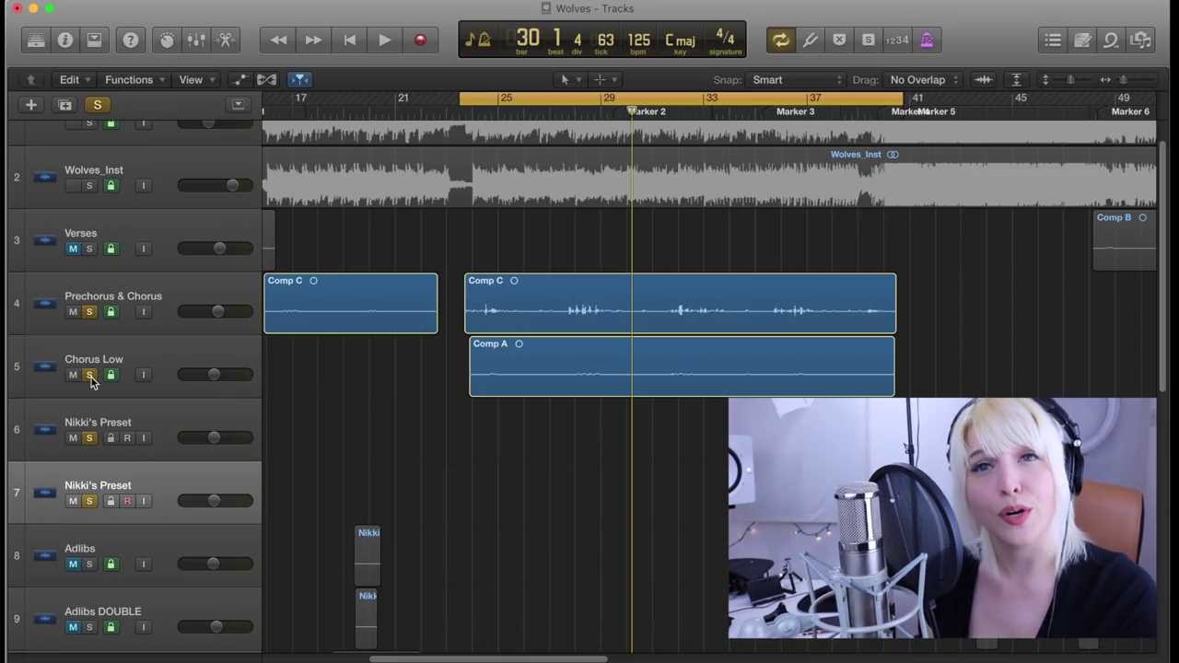
# Set the audio Output Device to Built-in Output in Preferences > Audio, then close Preferences.
pyautogui.click(92, 0)
pyautogui.moveTo(90, 32)
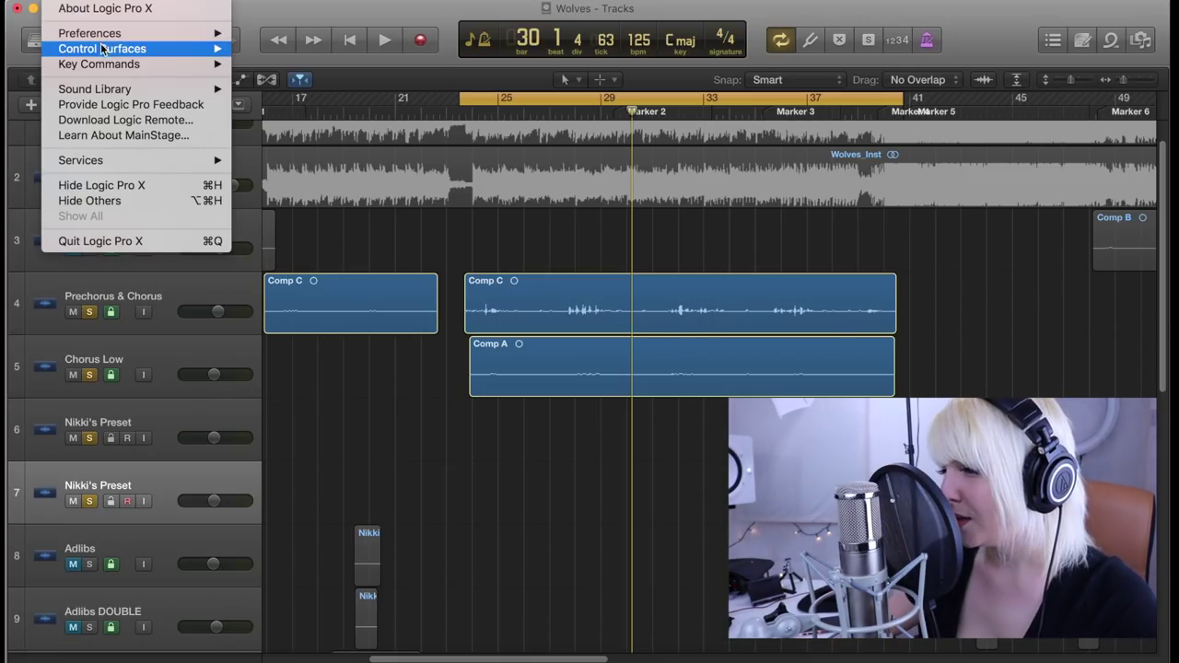
pyautogui.click(289, 49)
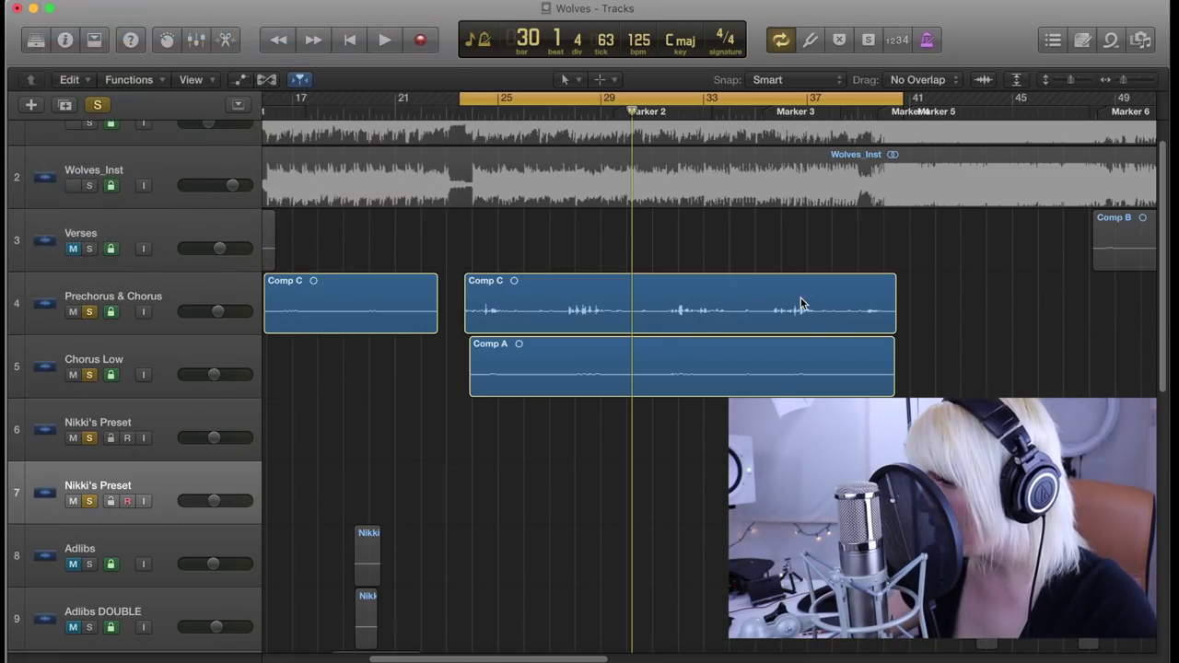
pyautogui.click(554, 293)
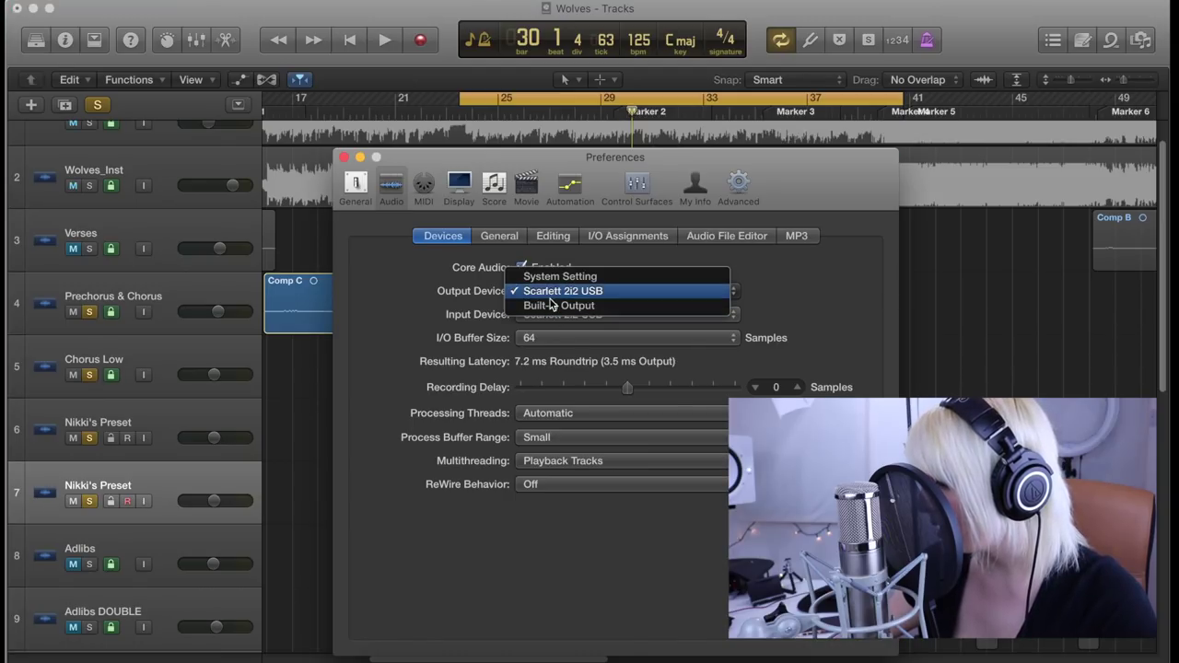
pyautogui.click(557, 306)
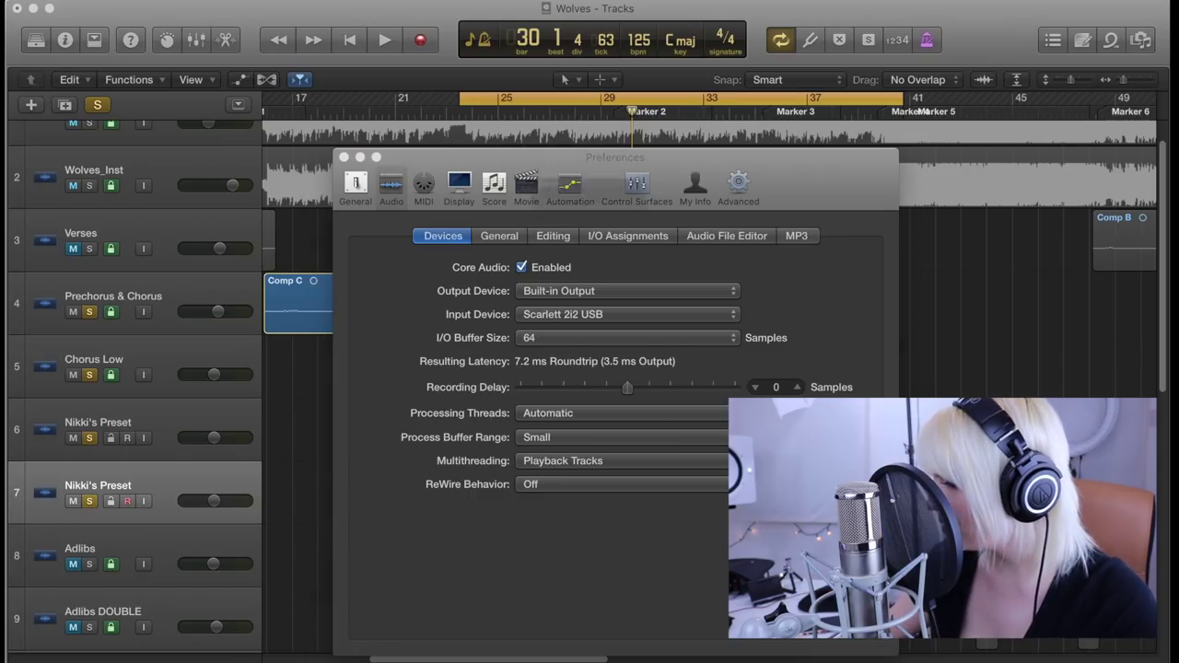
pyautogui.click(714, 247)
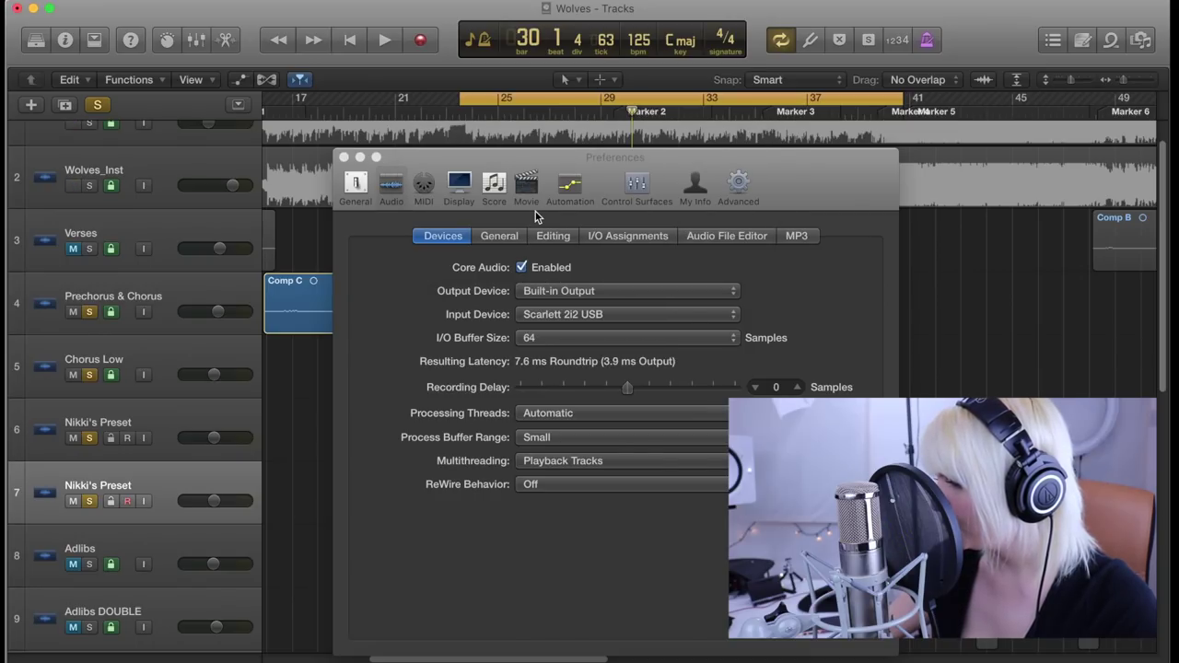
pyautogui.click(345, 156)
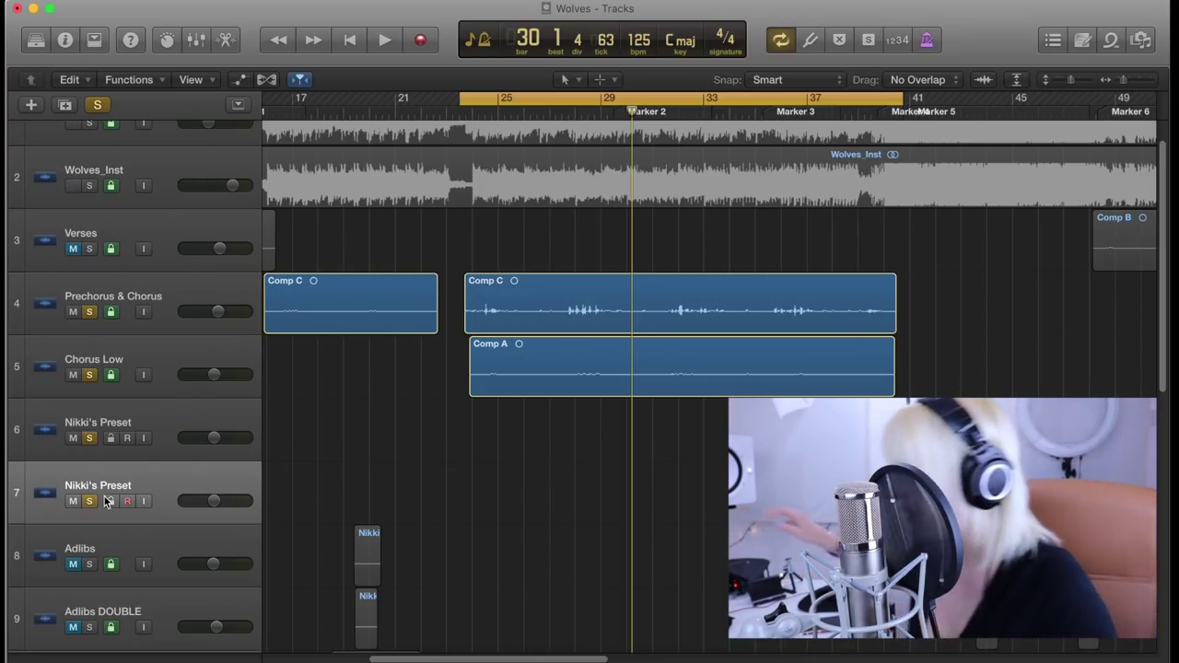
# Arm track 6 Nikki's Preset, lower its Mixer fader, and select Prechorus & Chorus.
pyautogui.click(127, 413)
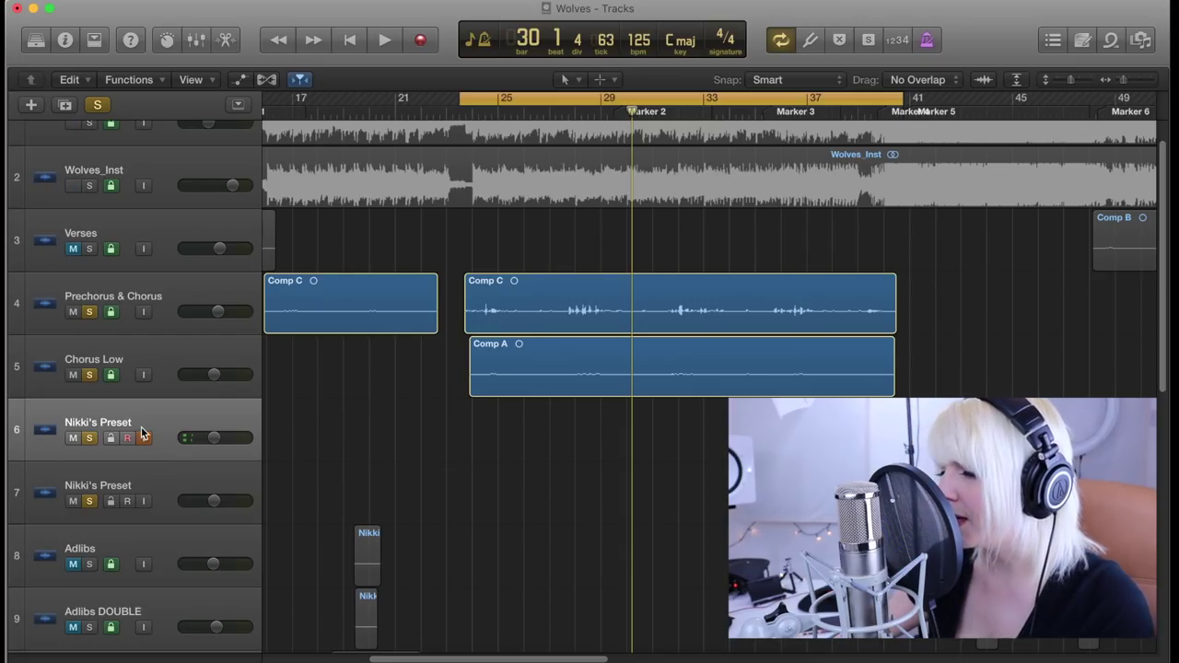
pyautogui.press('x')
pyautogui.scroll(5, 375, 452)
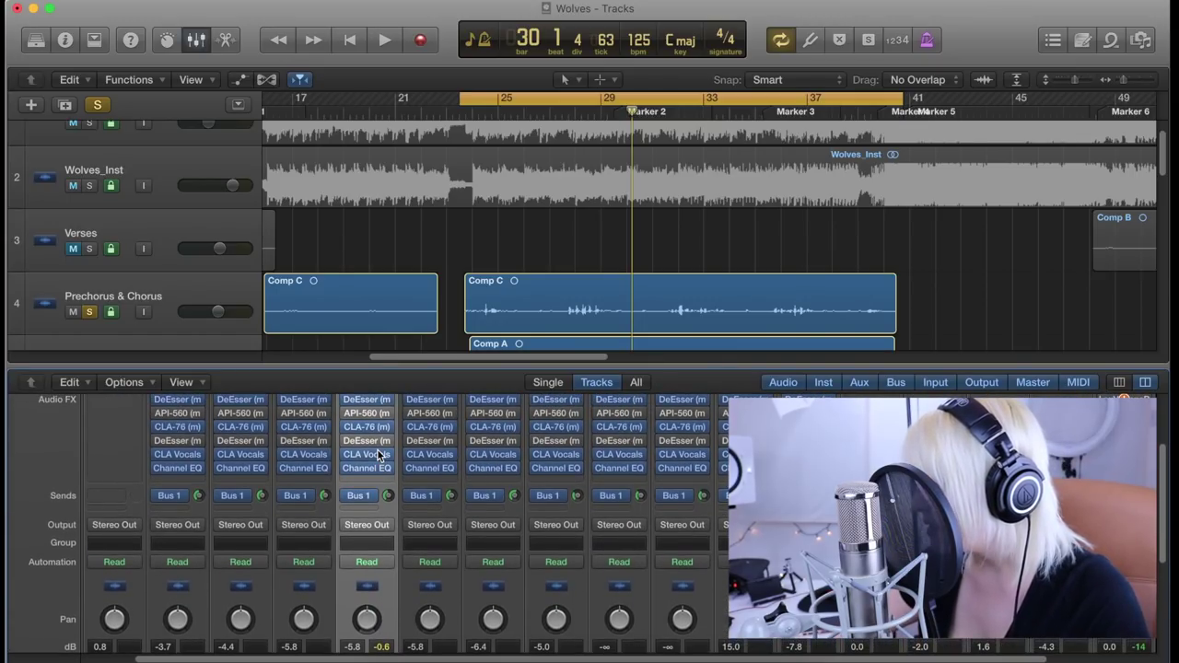
pyautogui.scroll(2, 376, 446)
pyautogui.scroll(-4, 359, 479)
pyautogui.scroll(-3, 371, 519)
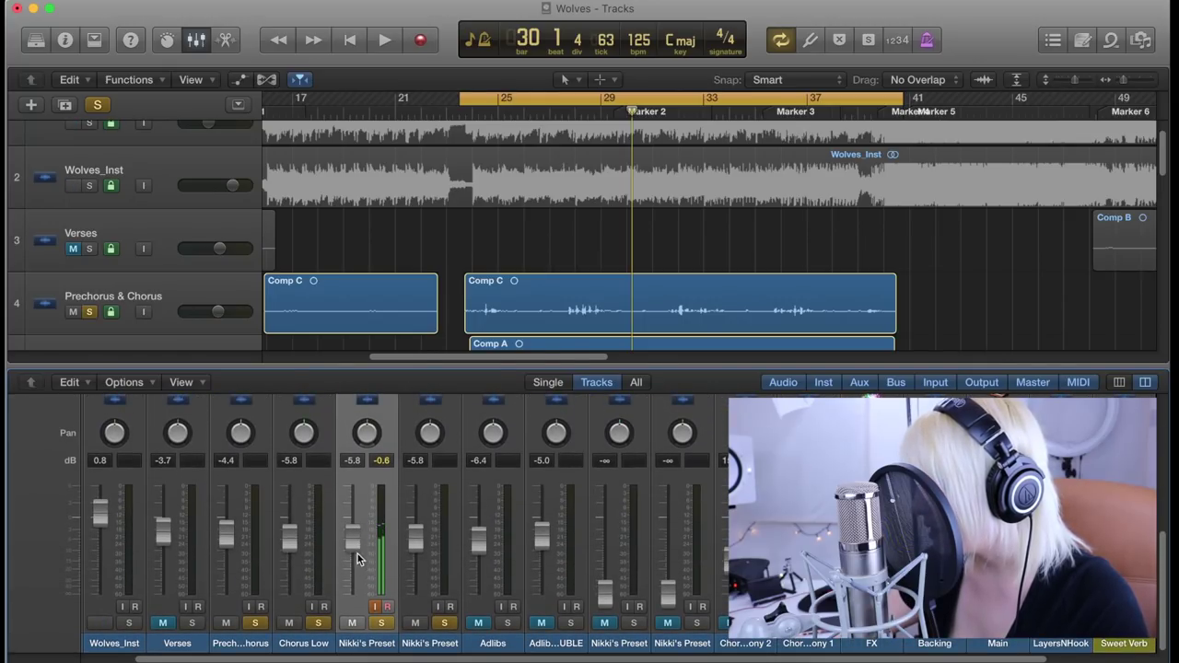
pyautogui.moveTo(353, 537); pyautogui.dragTo(353, 552)
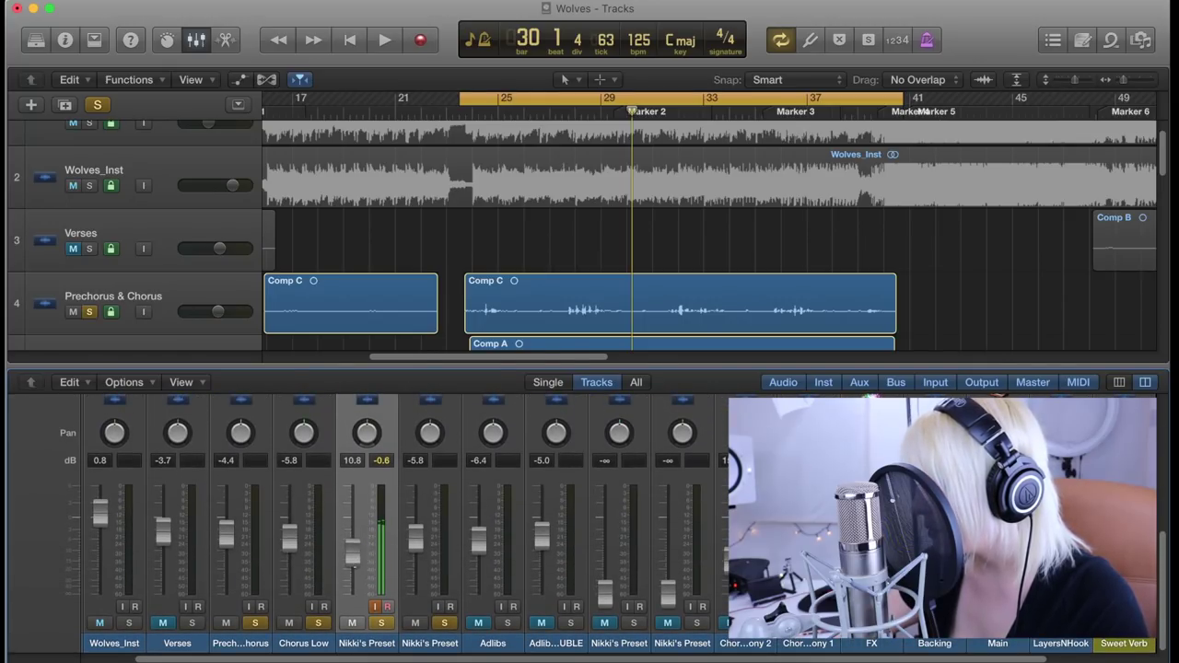
pyautogui.click(174, 293)
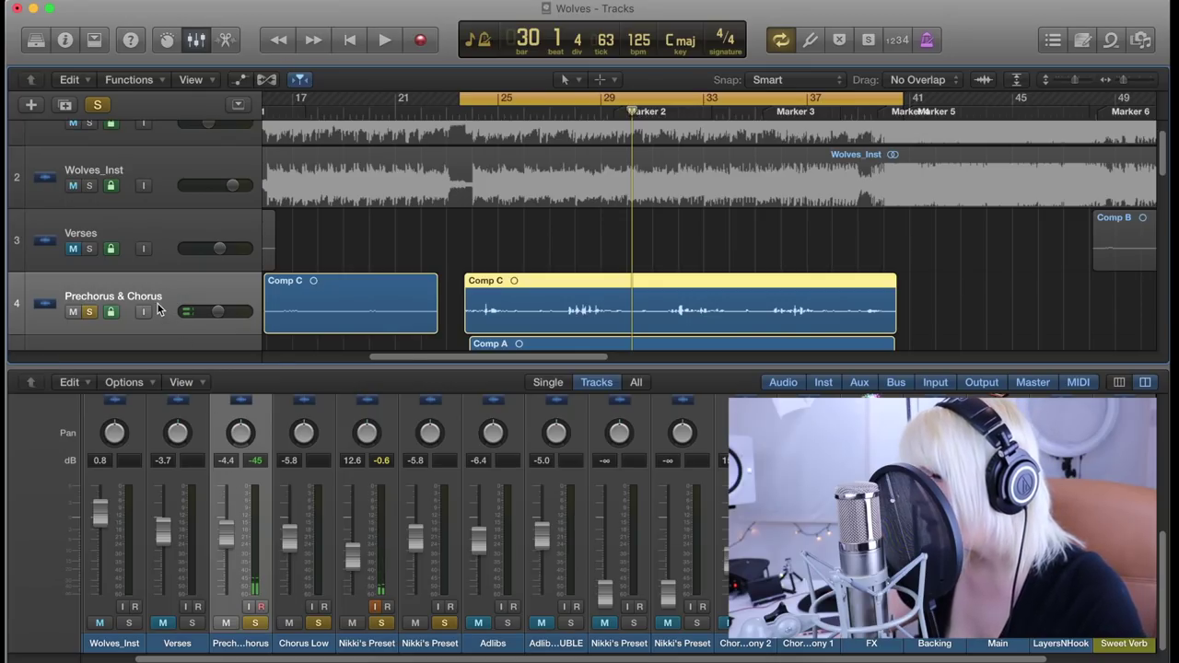
pyautogui.scroll(-4, 166, 285)
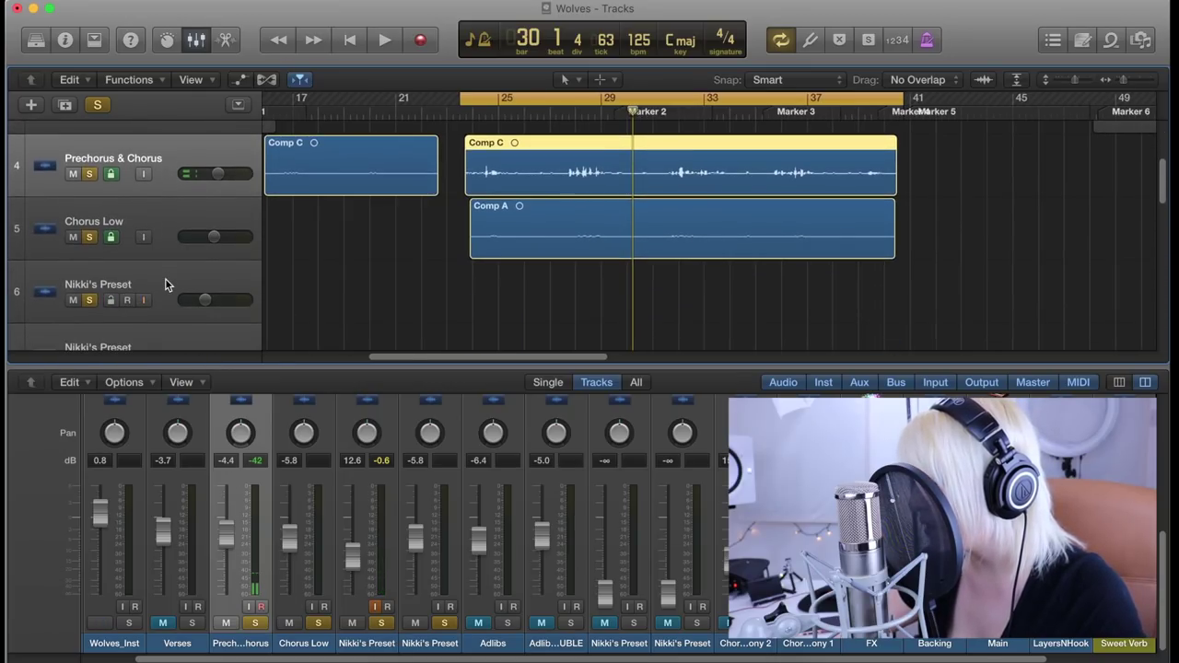
# Rename tracks 6 and 7 to Harmony 1 and Harmony 2.
pyautogui.click(118, 243)
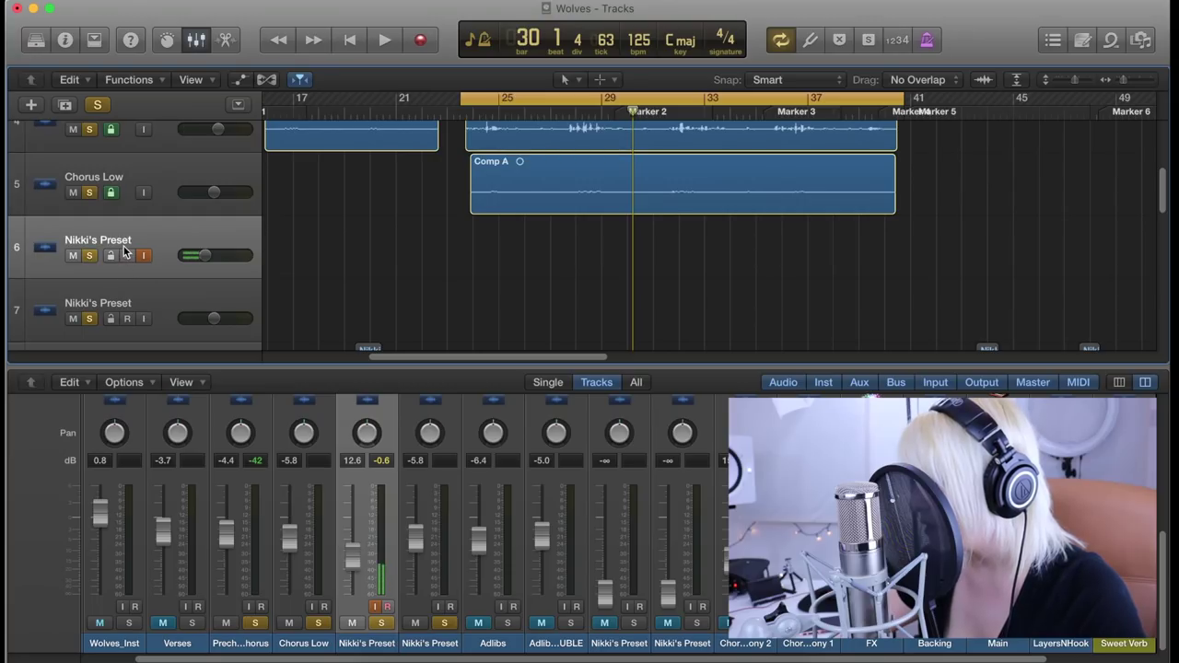
pyautogui.doubleClick(119, 241)
pyautogui.write('Harmo')
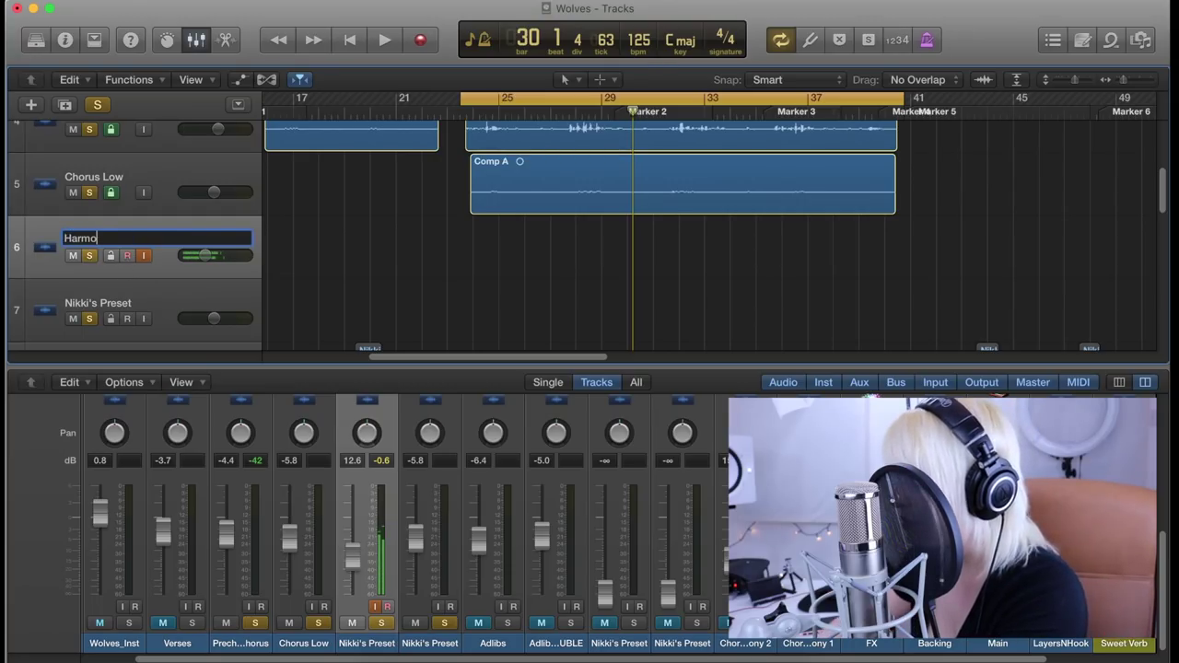
pyautogui.write('ny 1')
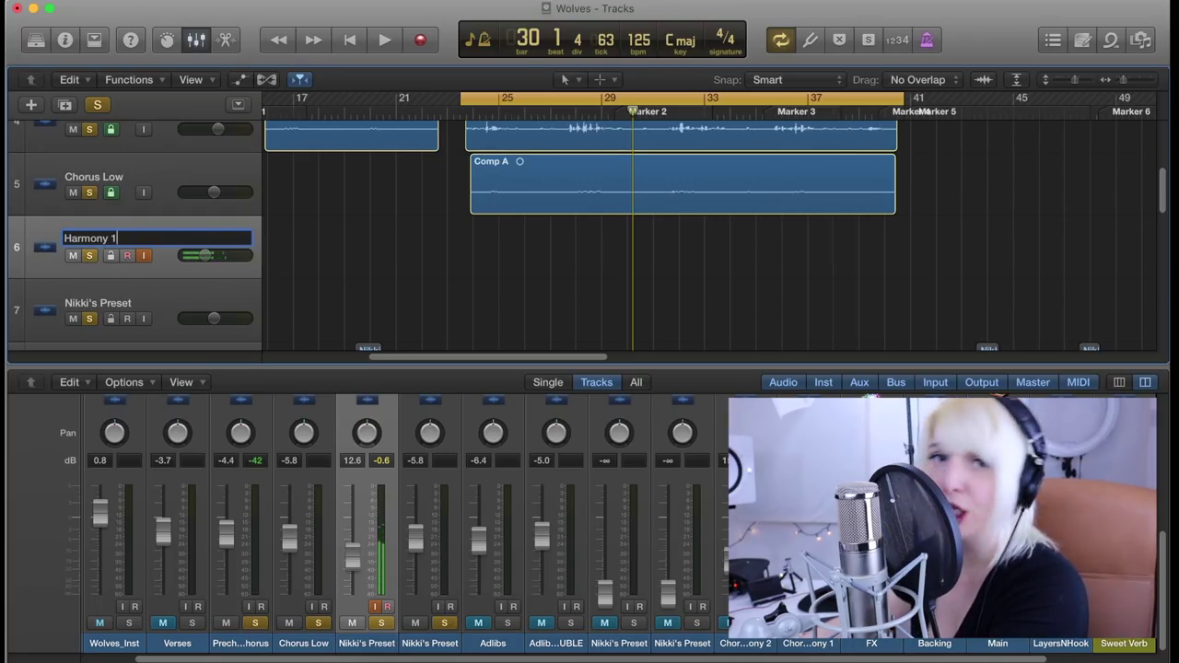
pyautogui.press('Return')
pyautogui.click(116, 292)
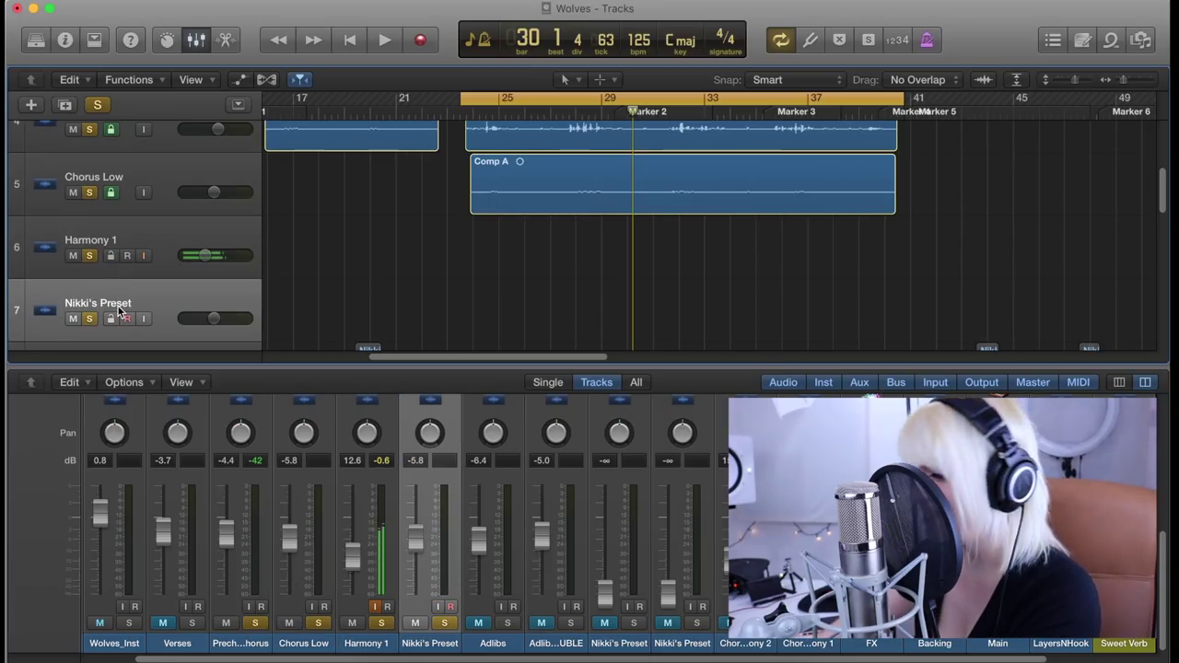
pyautogui.doubleClick(120, 302)
pyautogui.write('Harmony 2')
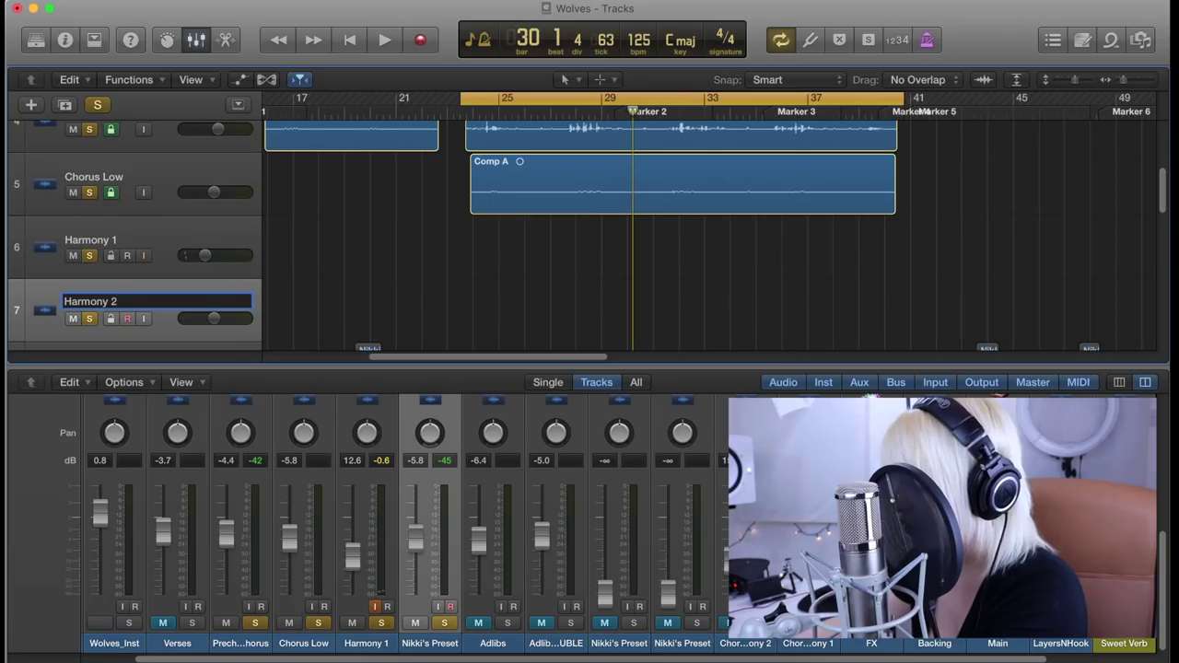
pyautogui.press('Return')
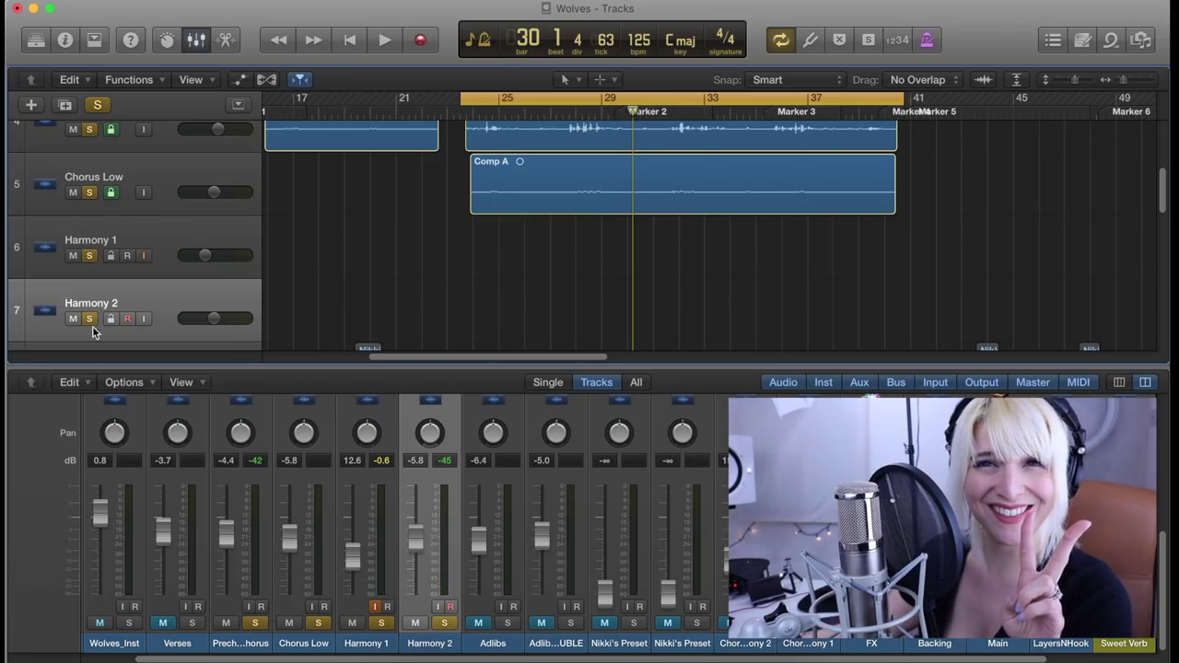
# Select and arm Harmony 1, checking its plug-ins and sends in the mixer.
pyautogui.click(158, 244)
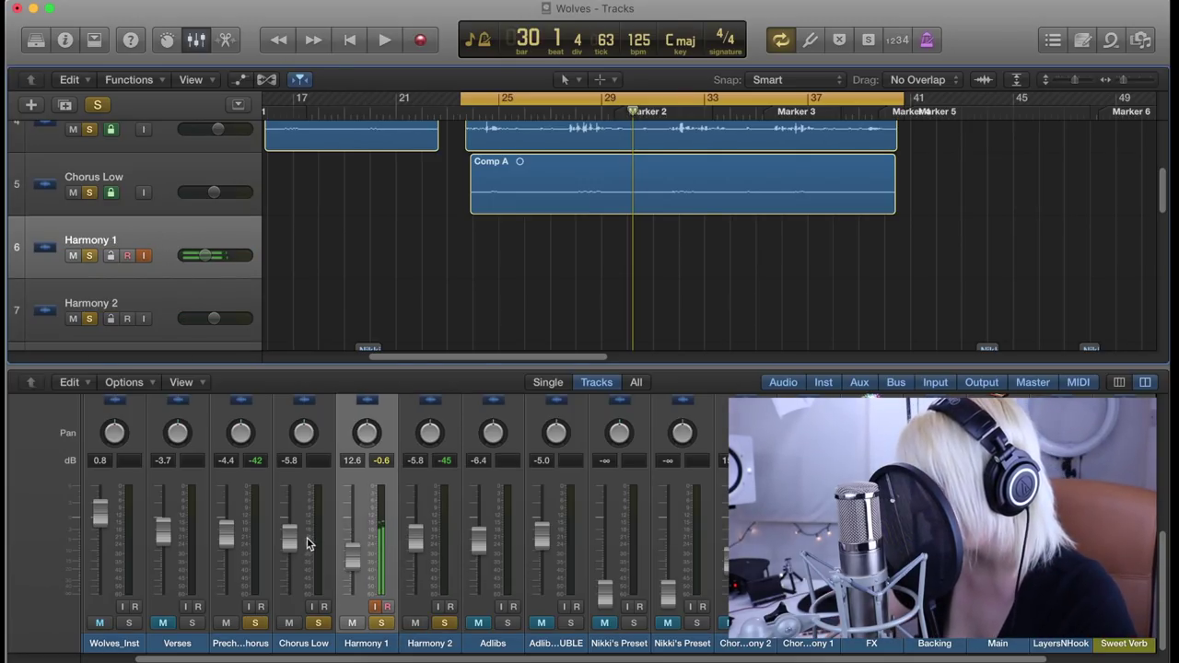
pyautogui.scroll(3, 312, 543)
pyautogui.scroll(3, 331, 529)
pyautogui.scroll(2, 347, 516)
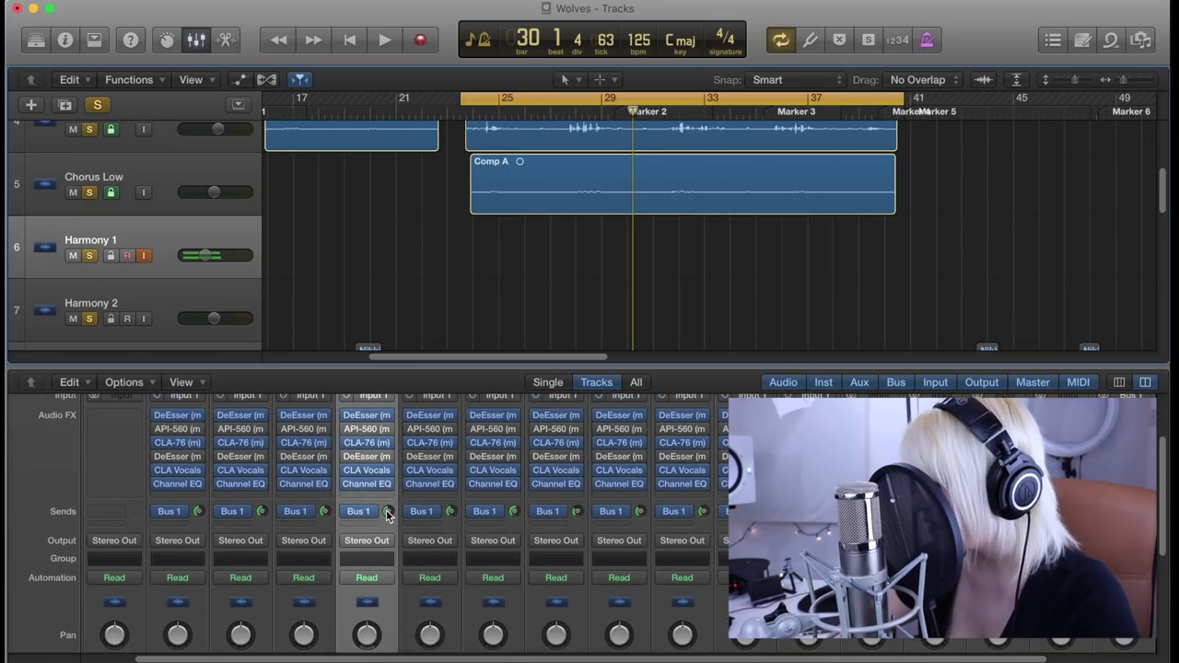
pyautogui.scroll(-5, 377, 539)
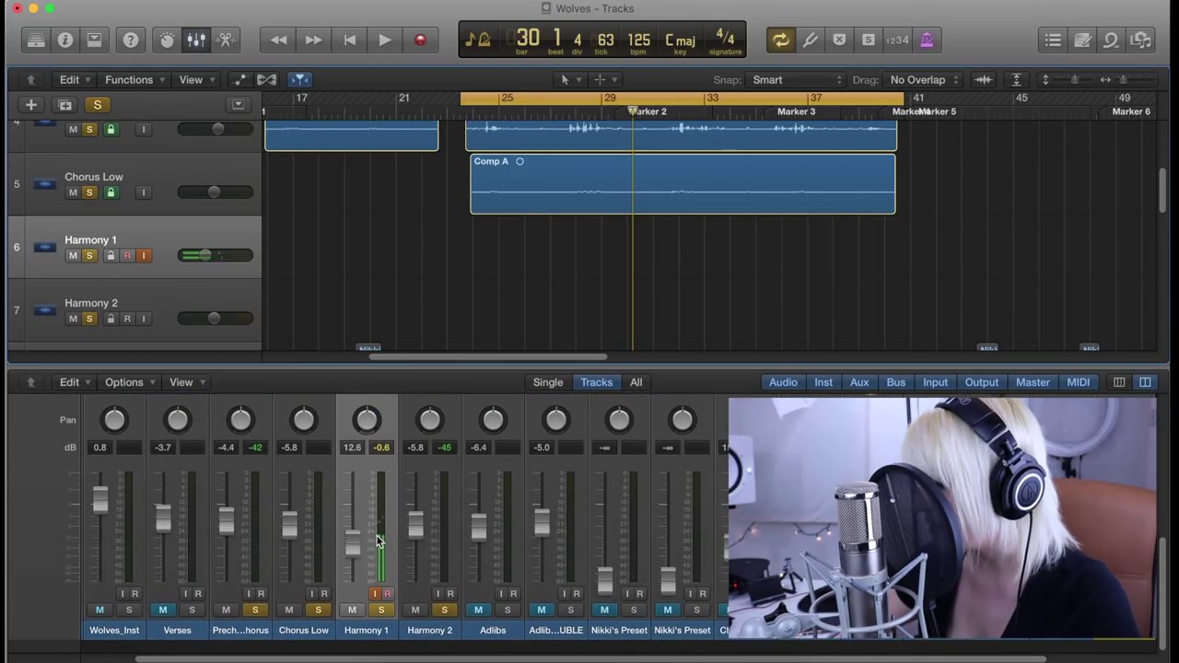
pyautogui.scroll(1, 378, 542)
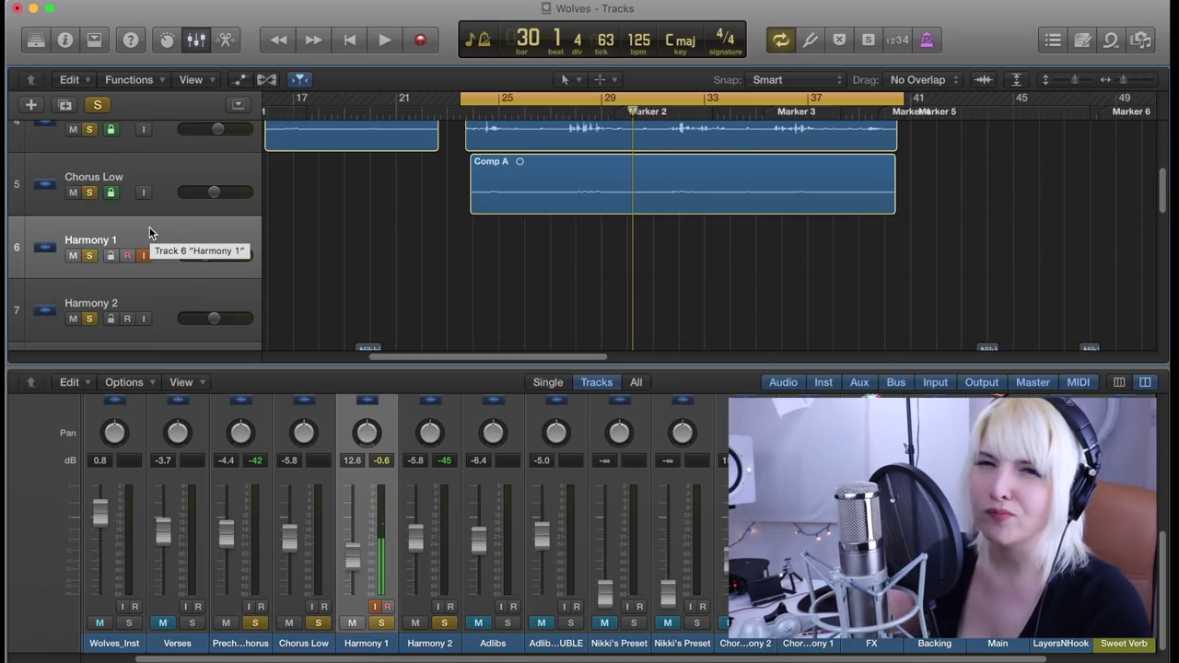
# Play the chorus and raise the Harmony 1 fader to -0.2 dB while listening.
pyautogui.press('space')
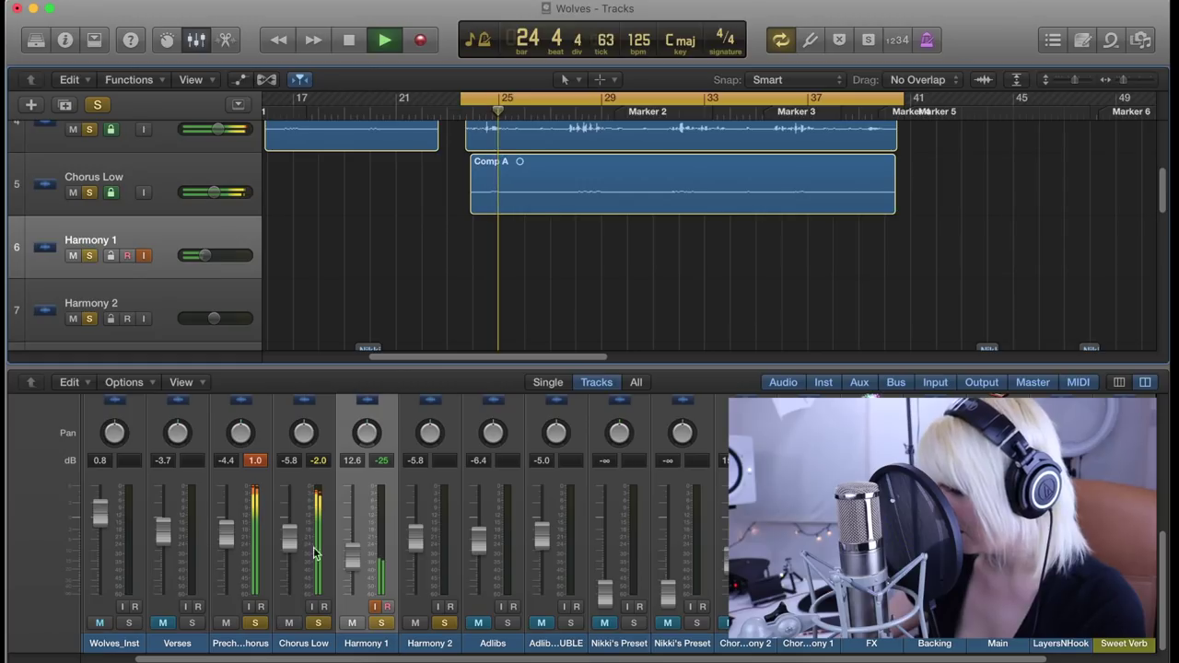
pyautogui.press('XF86AudioRaiseVolume')
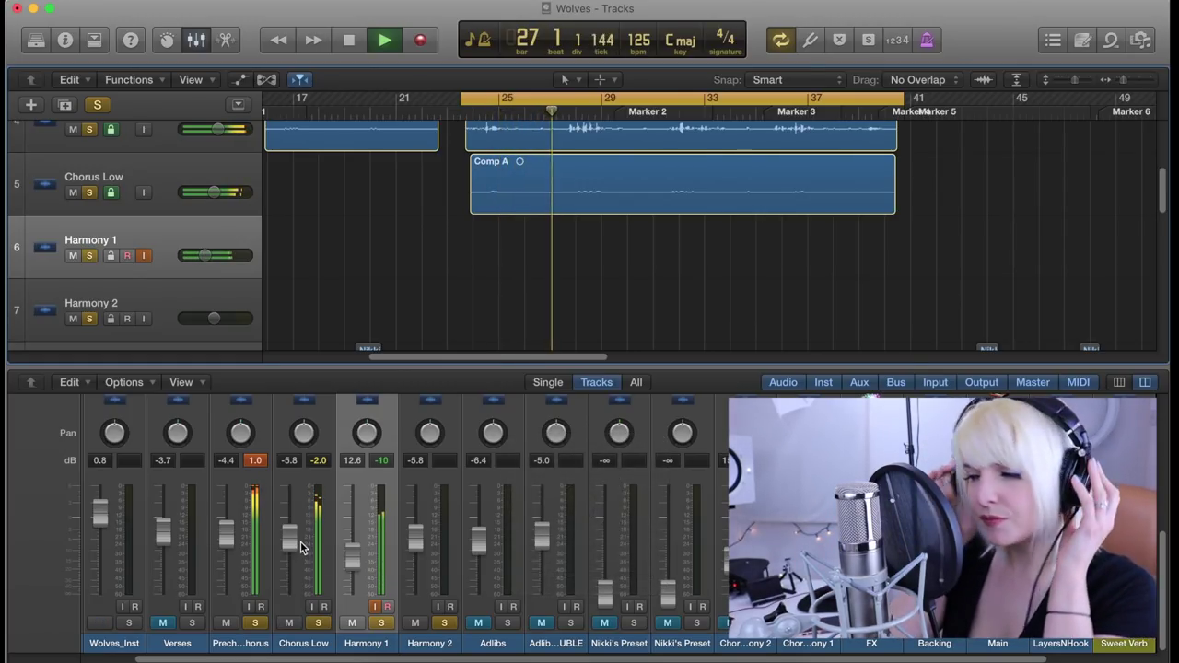
pyautogui.moveTo(352, 553); pyautogui.dragTo(352, 511)
pyautogui.press('XF86AudioLowerVolume')
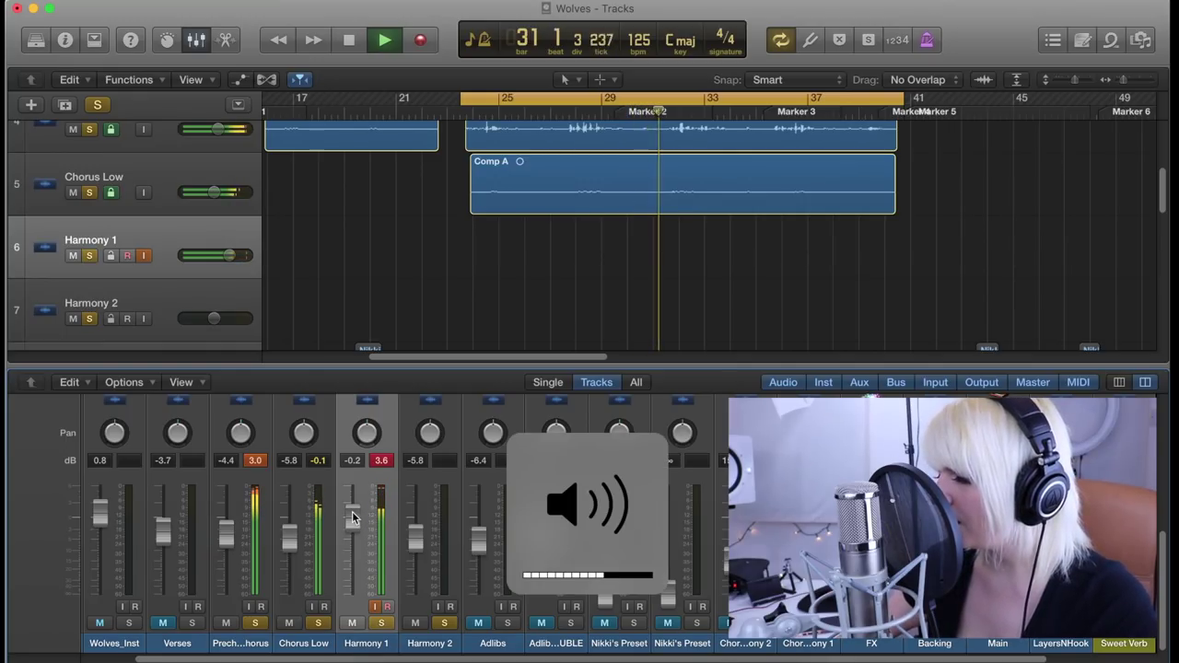
pyautogui.press('space')
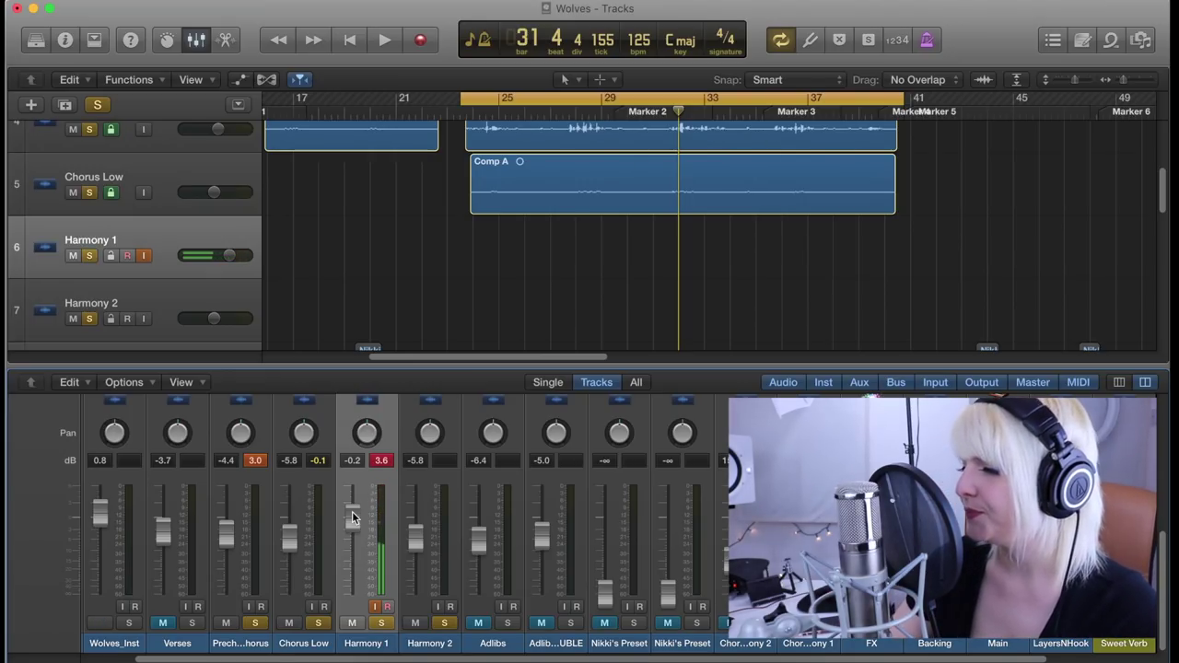
# After a false start, move the cycle start earlier and record a Harmony 1 take from about bar 21.
pyautogui.press('r')
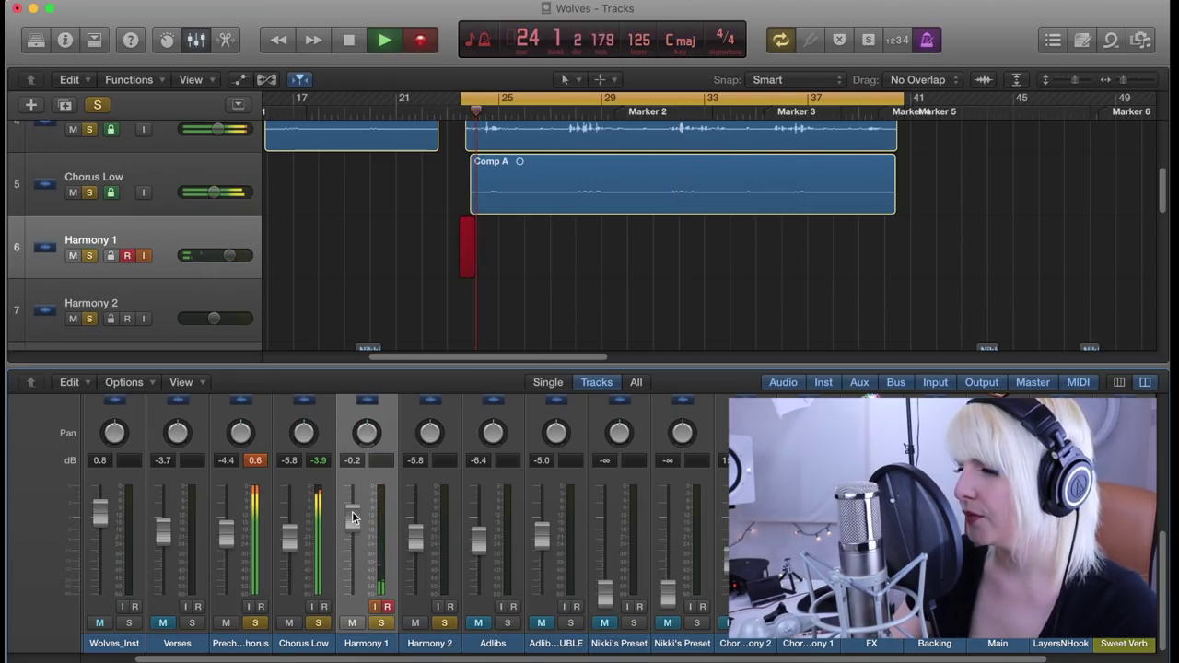
pyautogui.press('space')
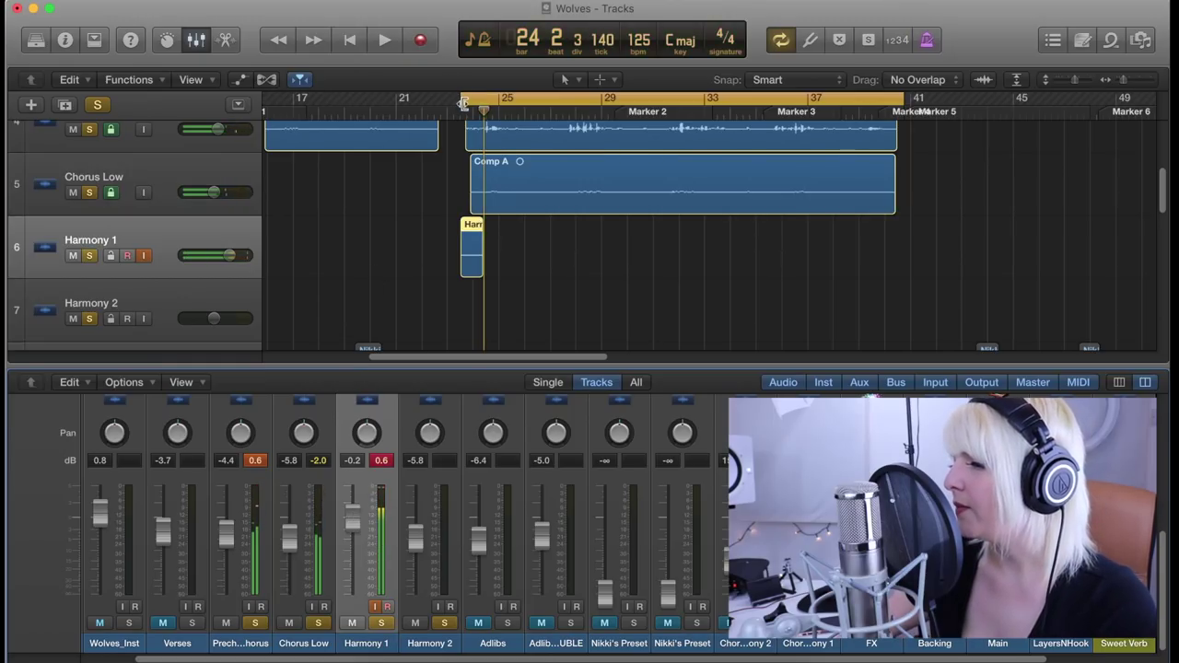
pyautogui.moveTo(464, 104); pyautogui.dragTo(428, 104)
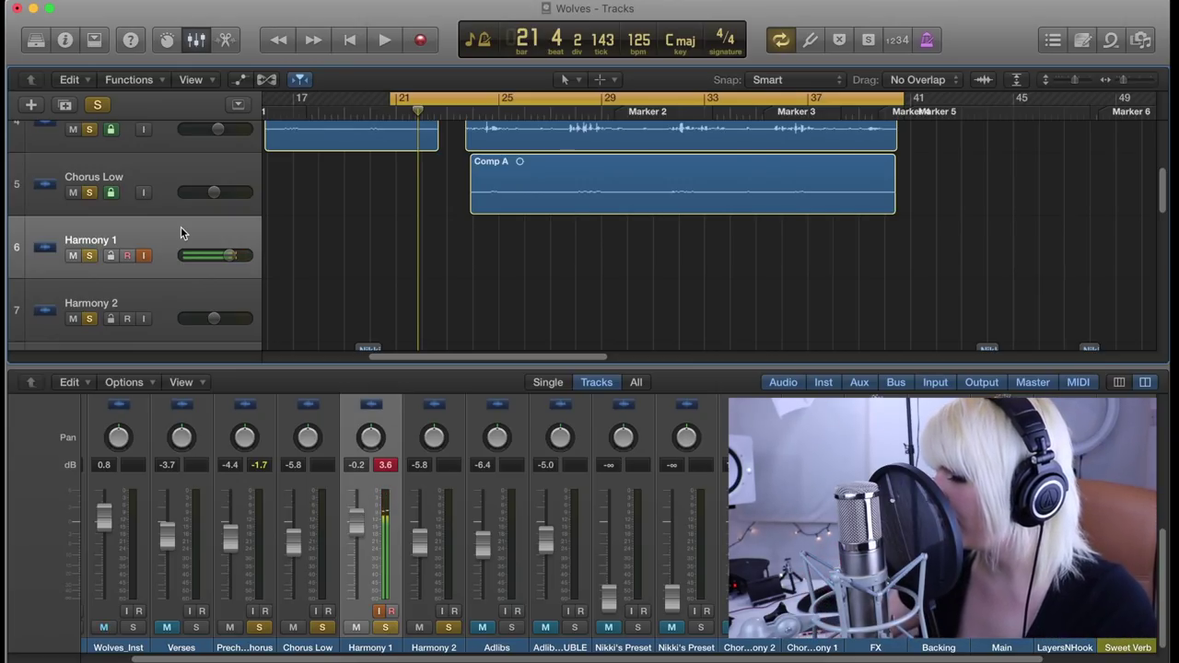
pyautogui.press('r')
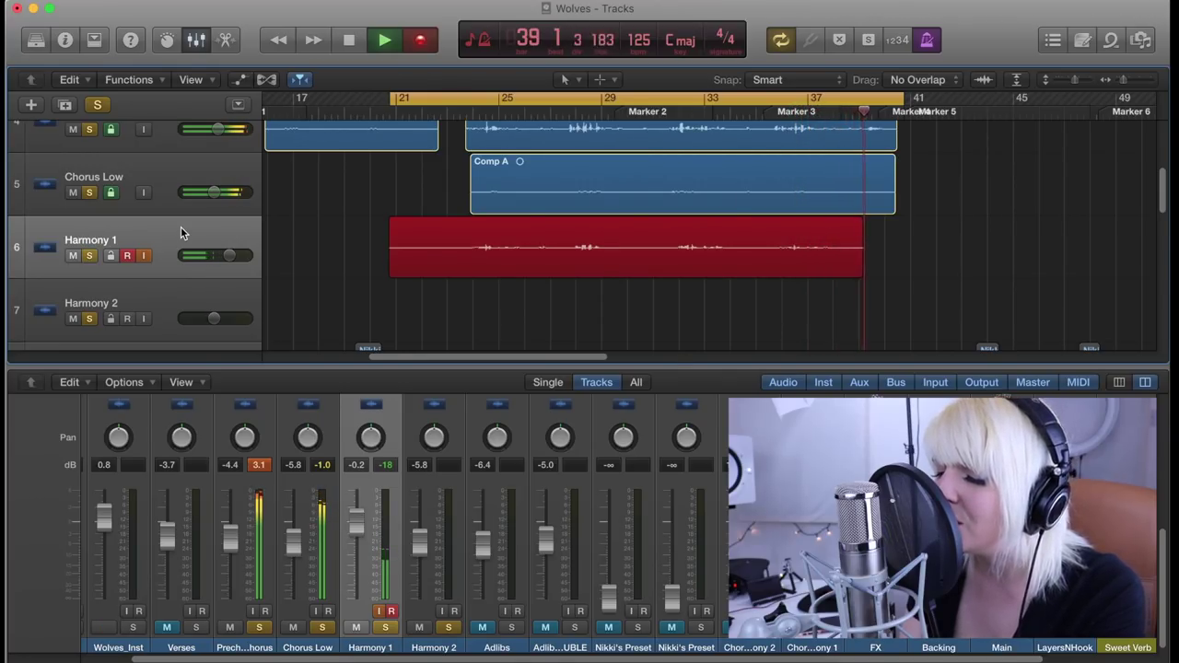
# Finish the first take, return to the cycle start and record a second Harmony 1 take.
pyautogui.hotkey('shift', 'r')
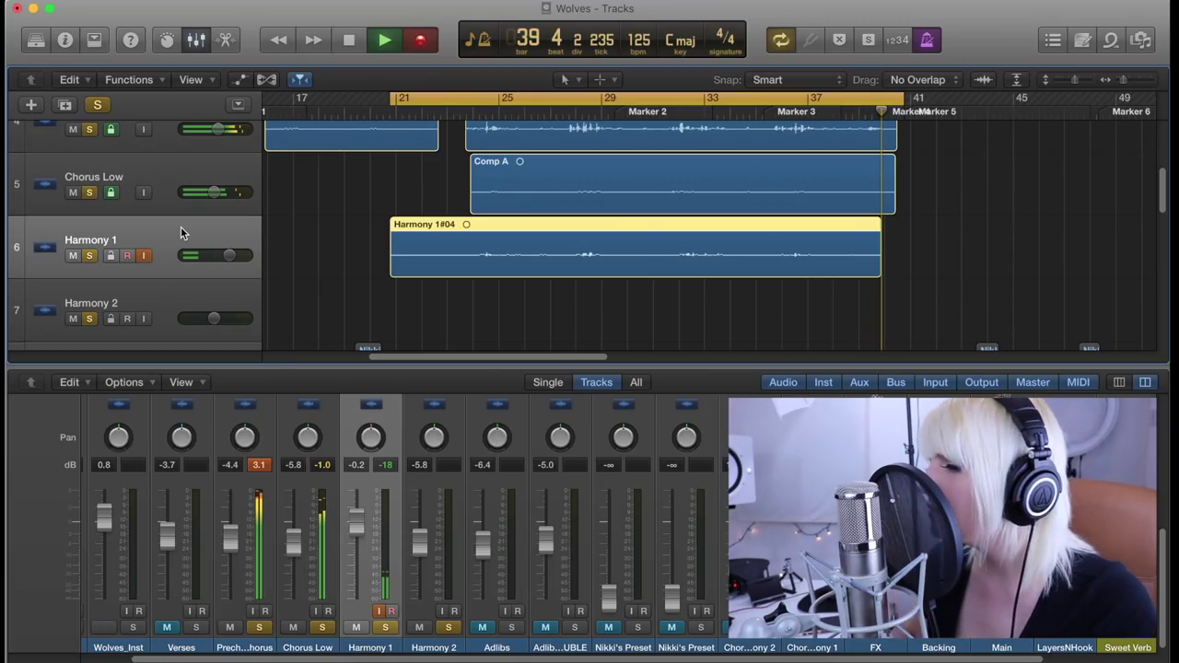
pyautogui.press('space')
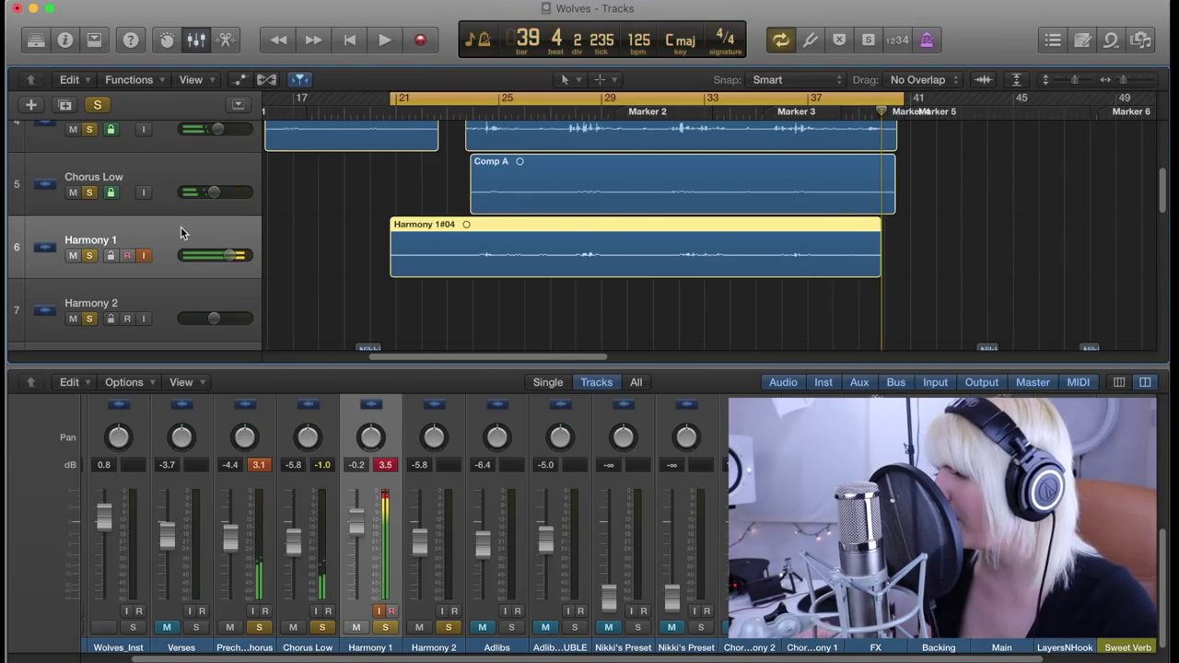
pyautogui.press('Return')
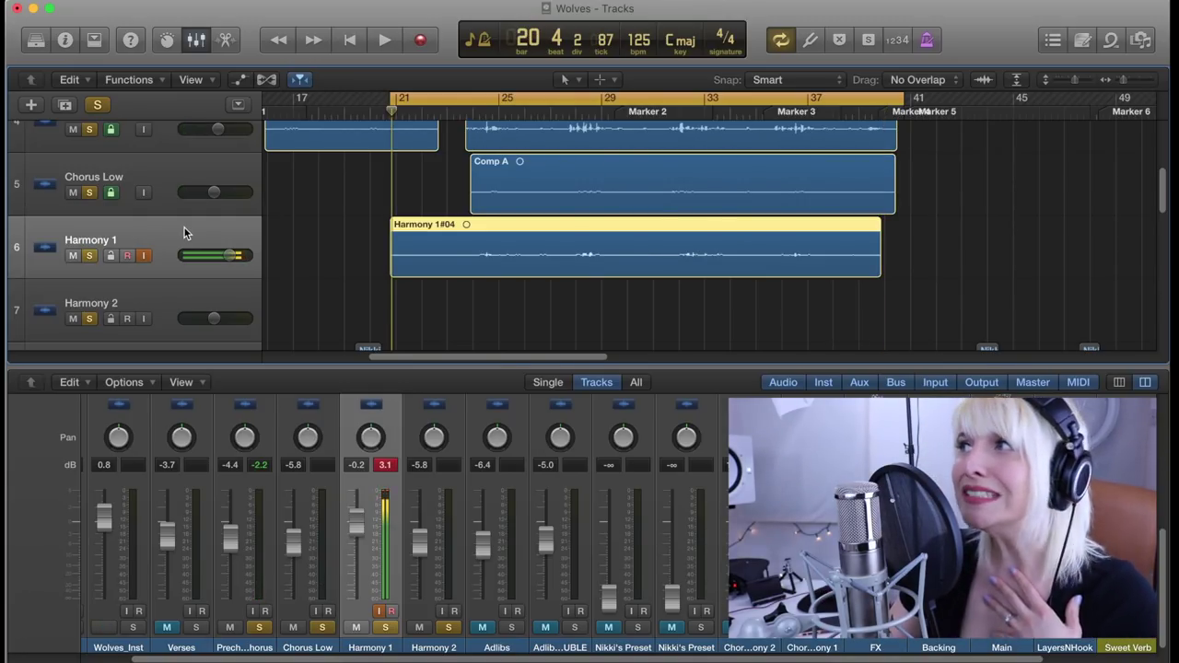
pyautogui.press('r')
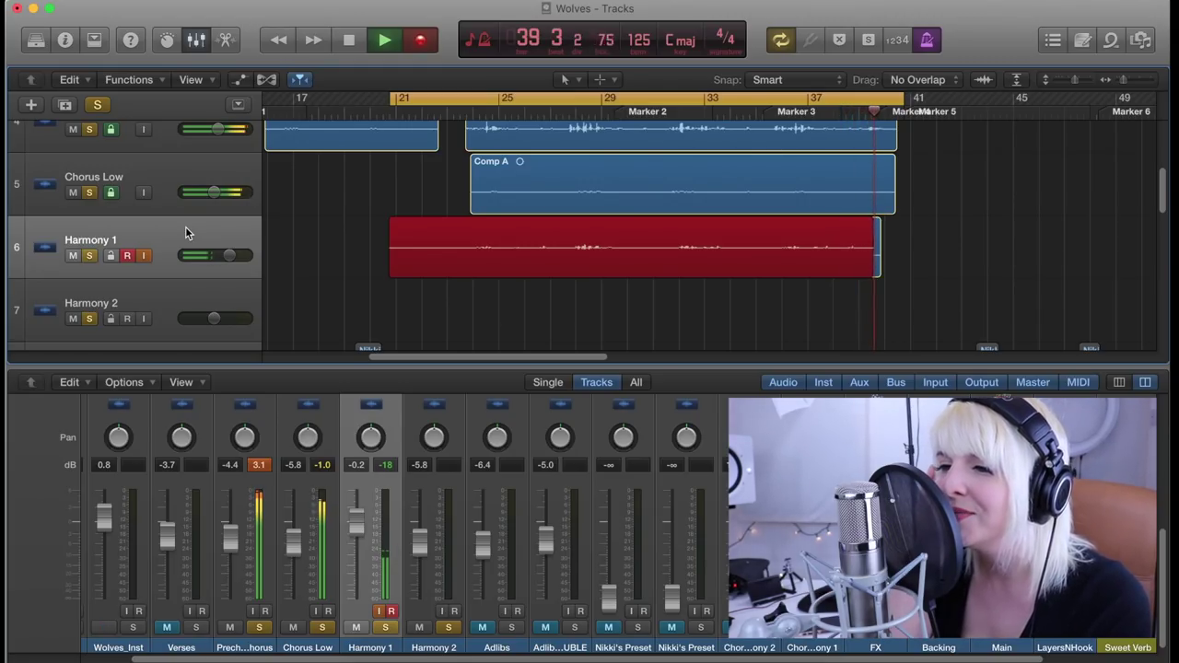
pyautogui.press('space')
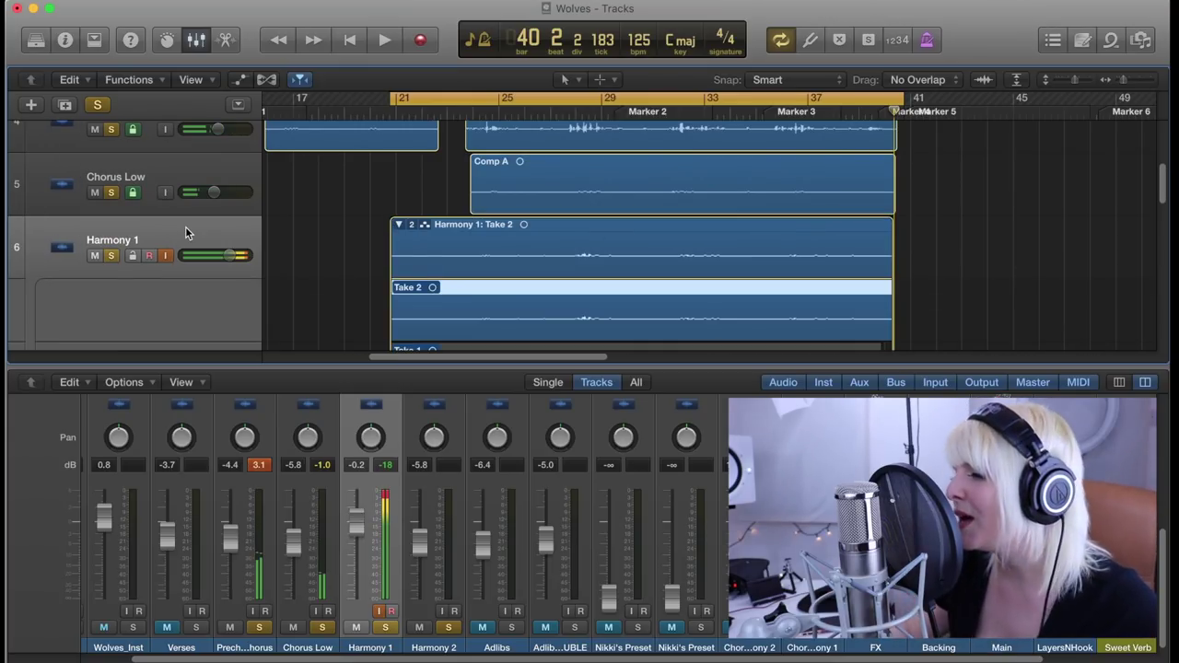
# Expand the Harmony 1 take folder into Take 1 and Take 2 lanes and play them back.
pyautogui.press('space')
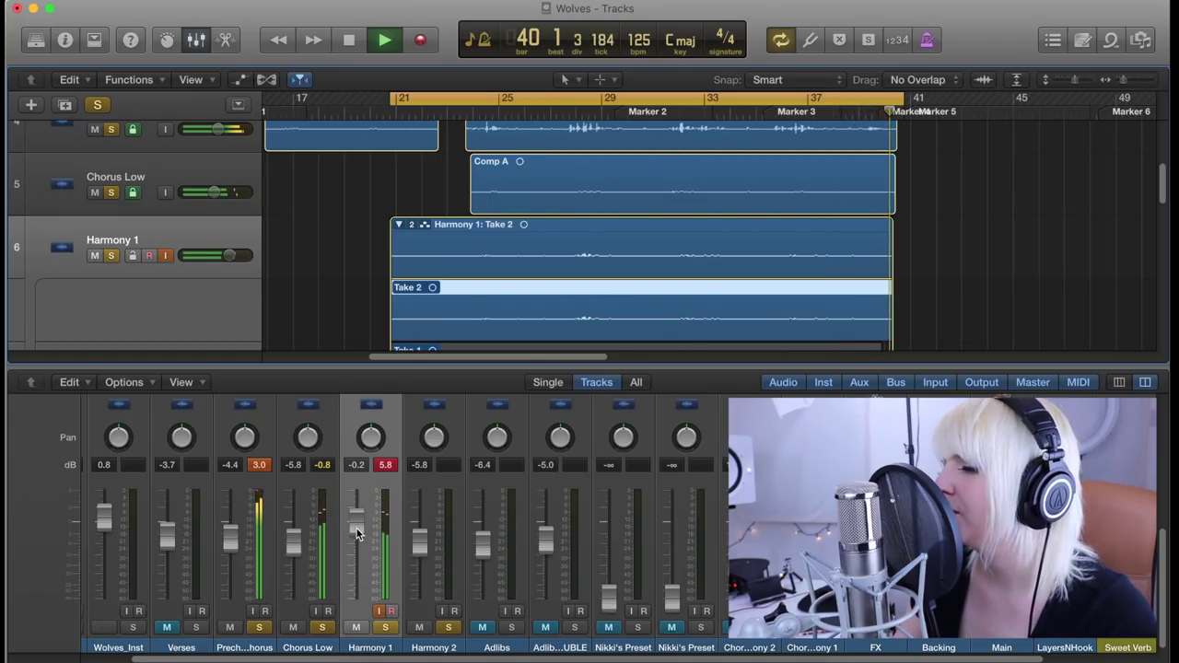
pyautogui.press('space')
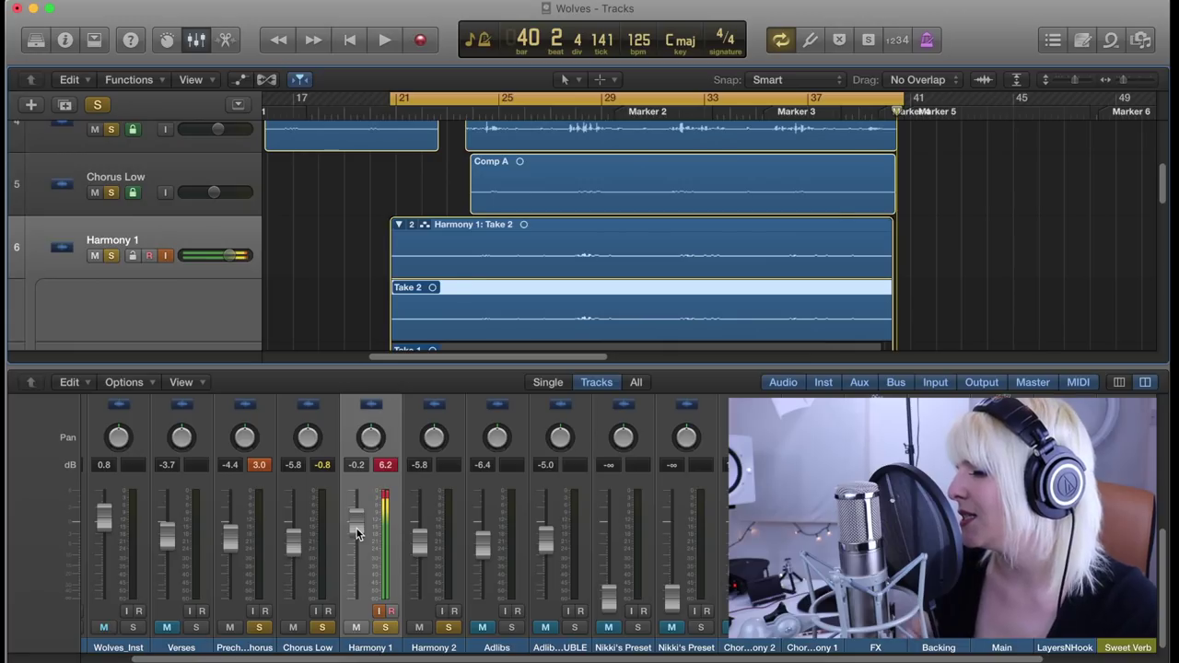
# Lower the Harmony 1 fader to -5.2 dB and play the chorus from bar 21.
pyautogui.moveTo(357, 534); pyautogui.dragTo(357, 540)
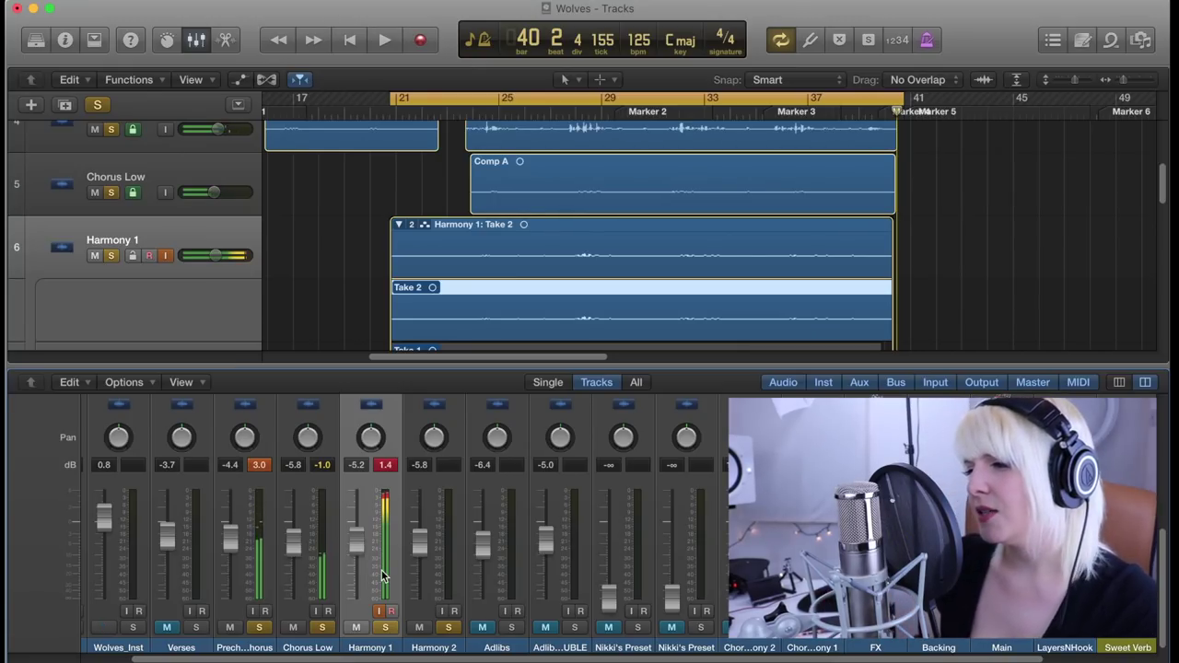
pyautogui.press('space')
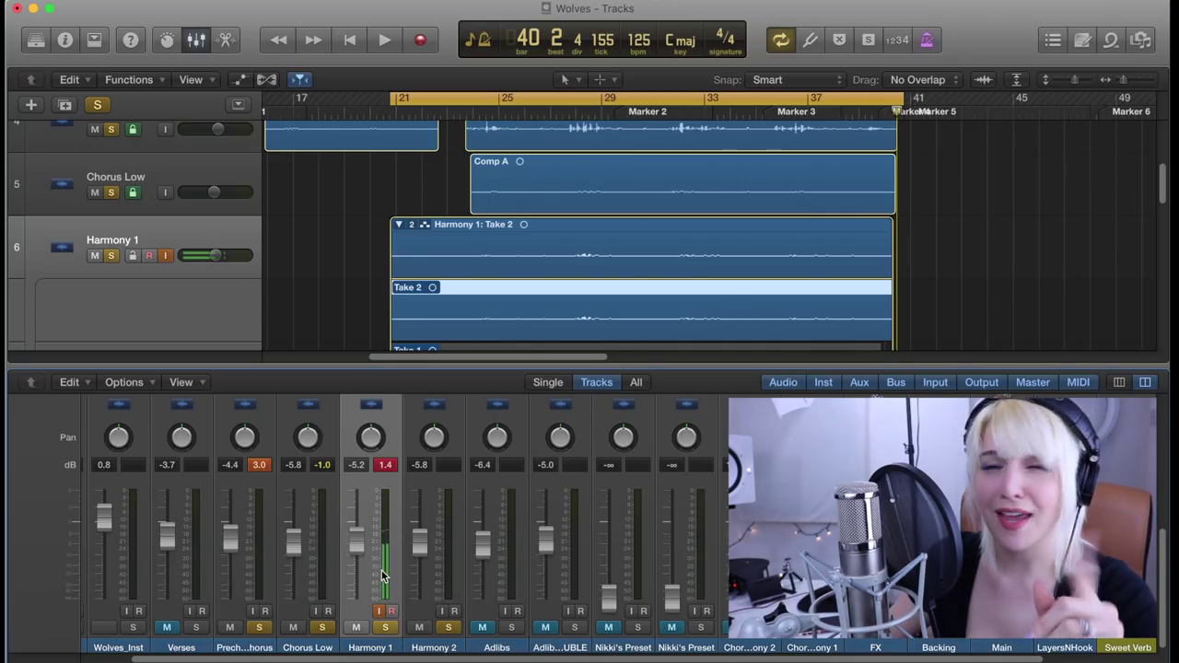
pyautogui.press('space')
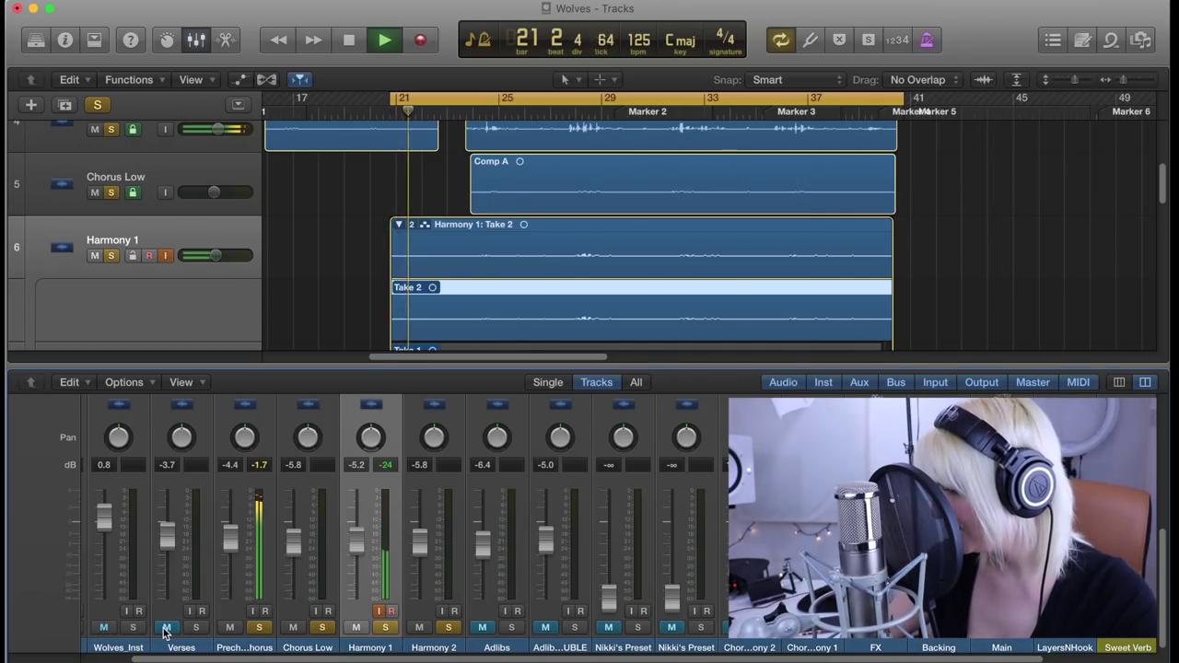
# Solo Wolves_Inst while listening to the Harmony 1 takes, stopping at bar 40.
pyautogui.click(133, 628)
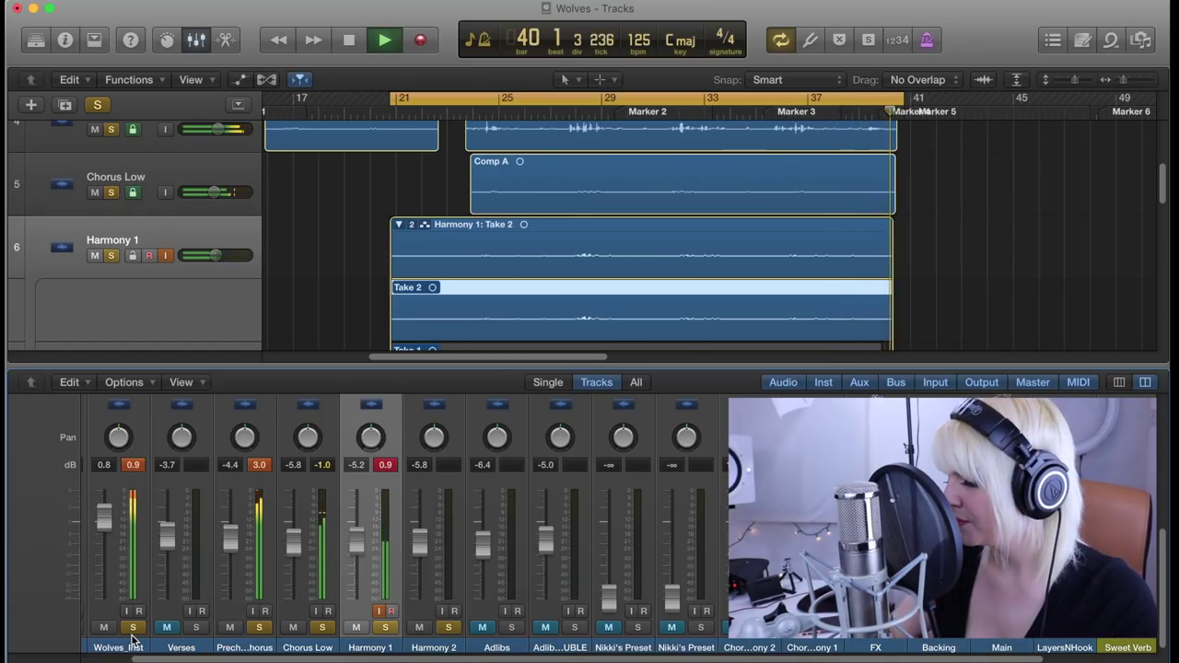
pyautogui.press('space')
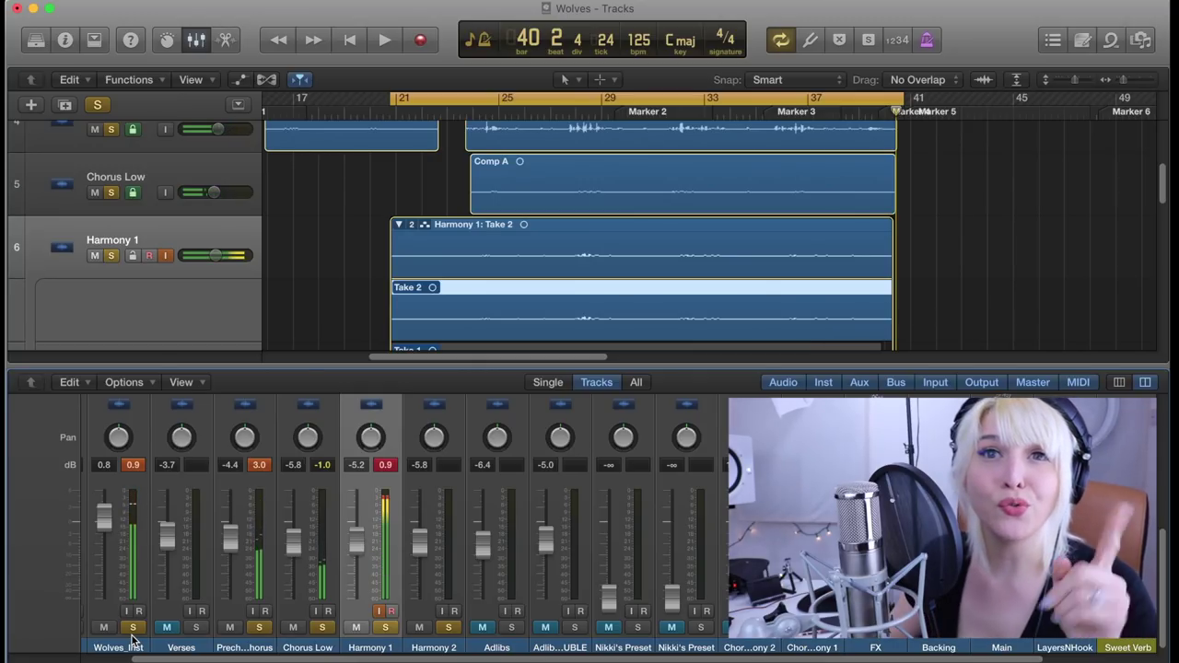
# Return the playhead to bar 36 and minimize Logic to reveal the YouTube reference video.
pyautogui.click(784, 98)
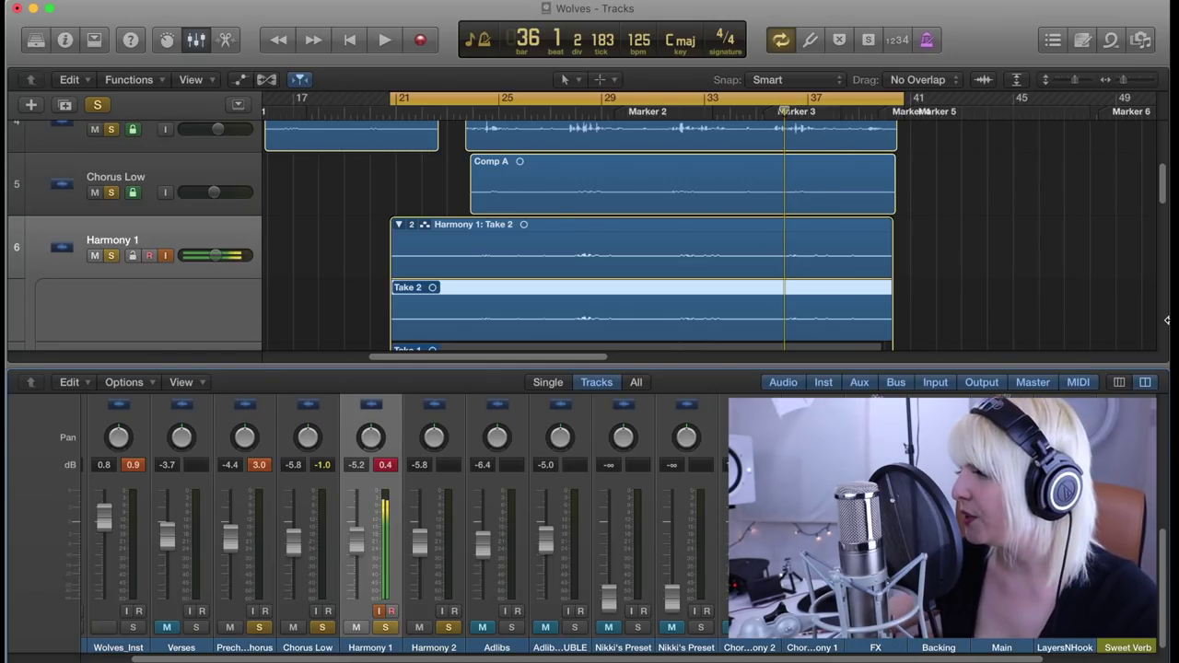
pyautogui.click(33, 9)
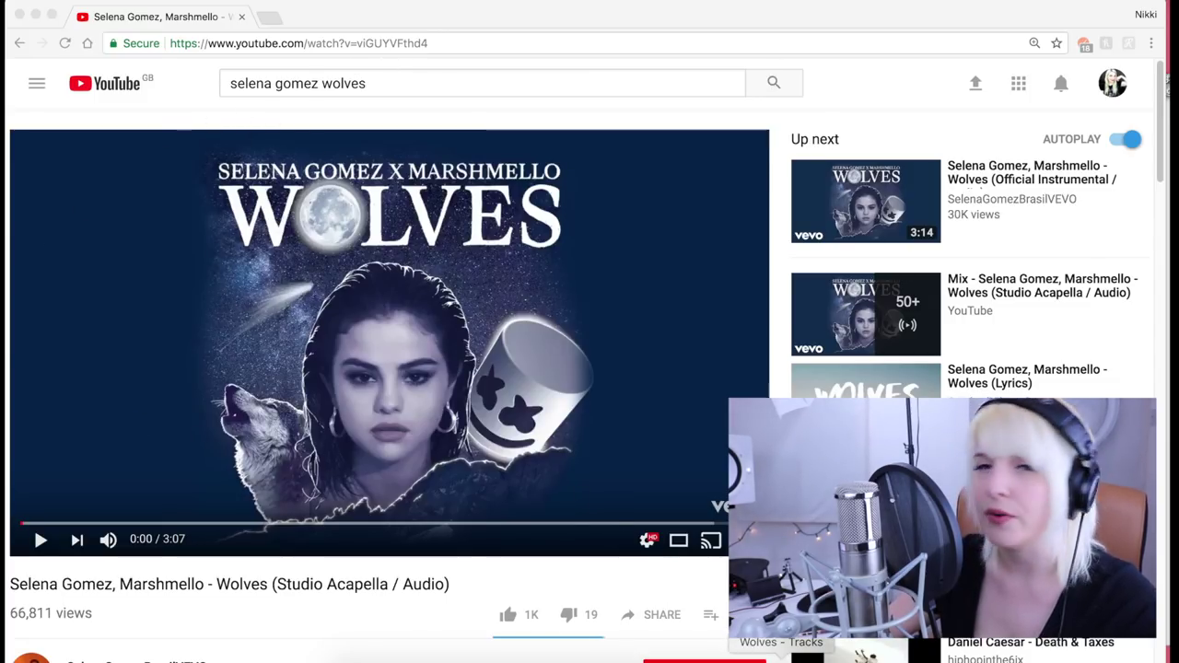
# Bring the Wolves project window back to the front from the Dock.
pyautogui.click(781, 655)
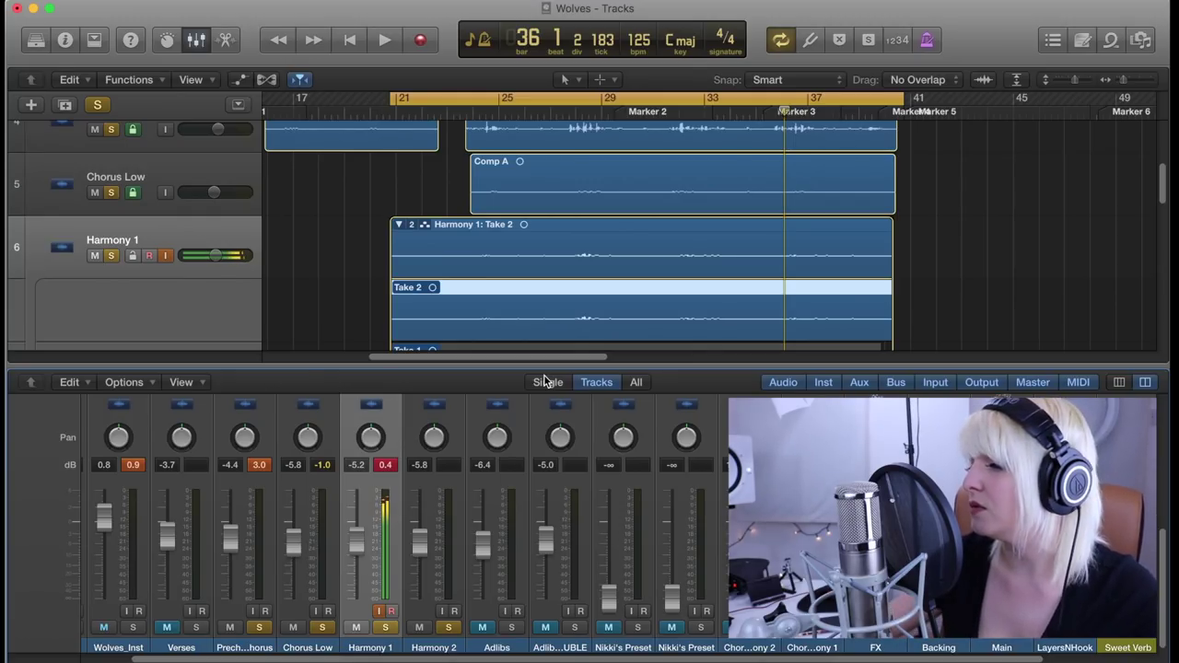
# Record-arm the Harmony 2 track and collapse the Harmony 1 take folder to one lane.
pyautogui.scroll(-3, 170, 229)
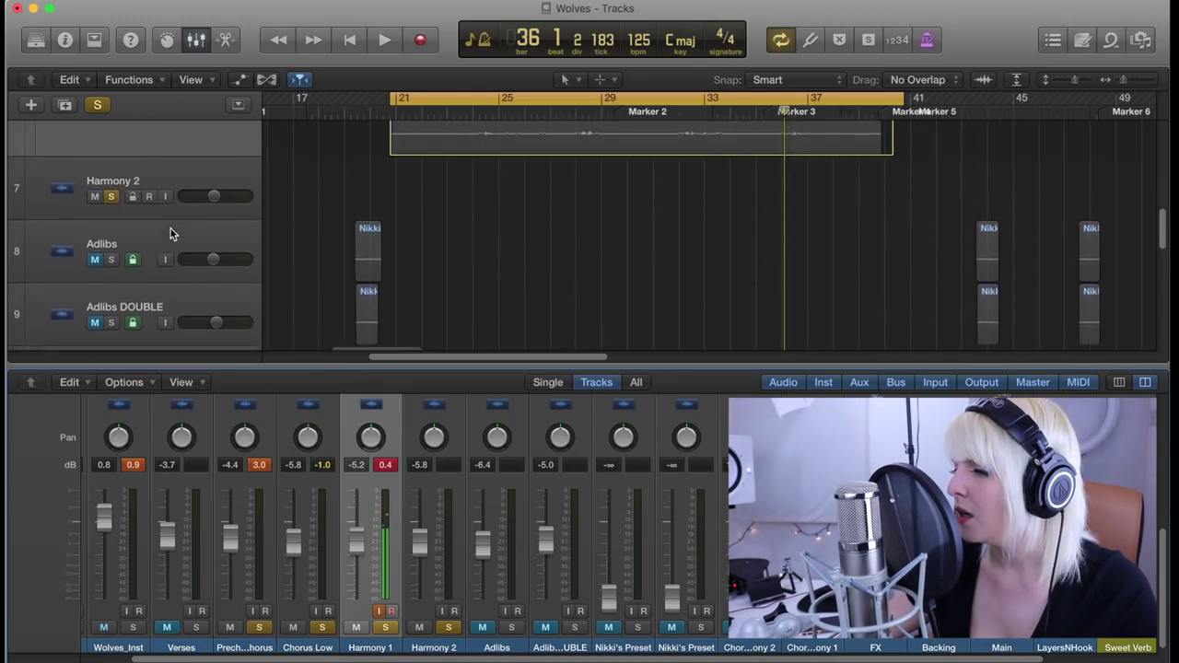
pyautogui.click(164, 268)
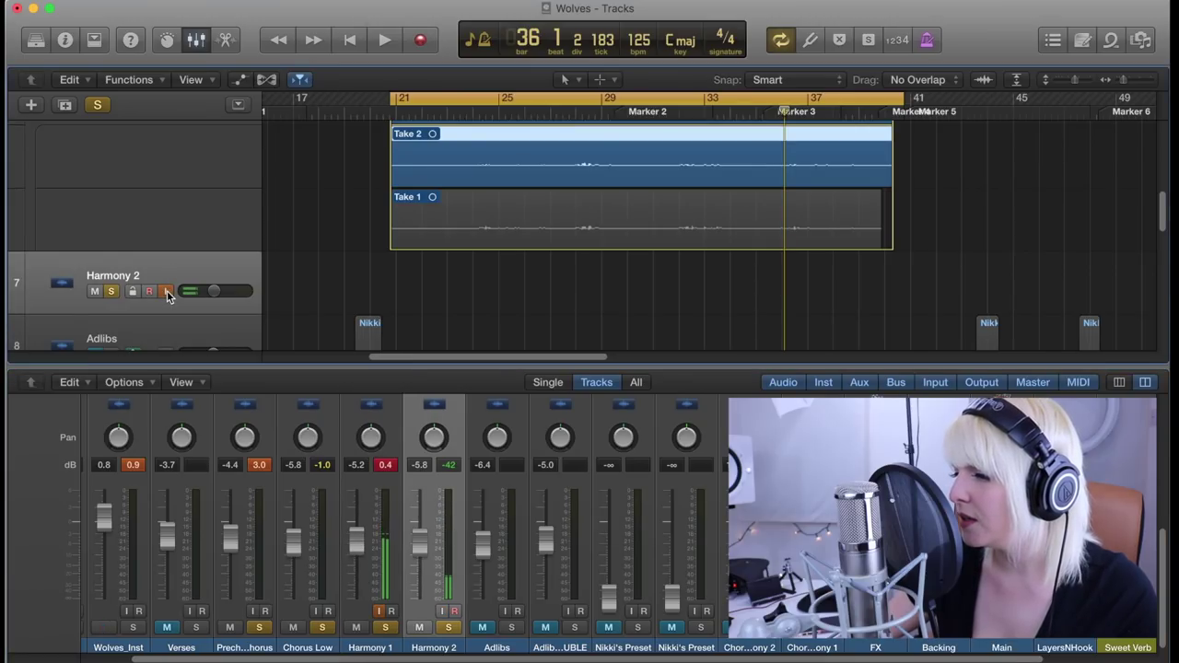
pyautogui.scroll(5, 148, 238)
pyautogui.scroll(-1, 147, 237)
pyautogui.scroll(-2, 151, 230)
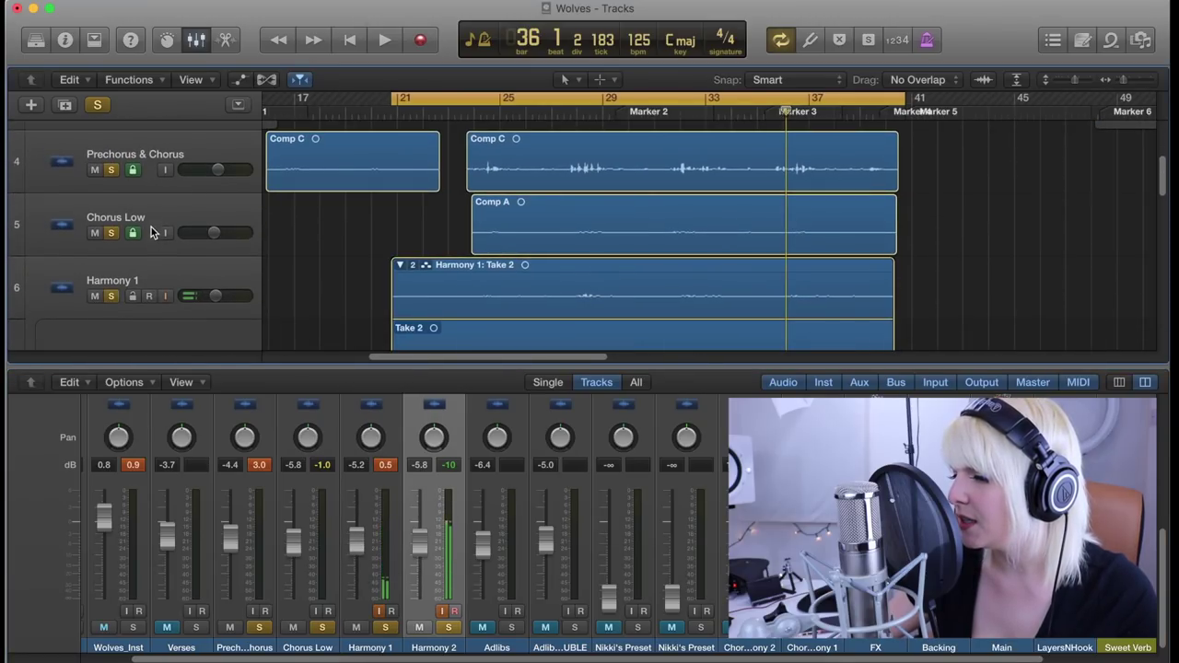
pyautogui.scroll(-2, 168, 276)
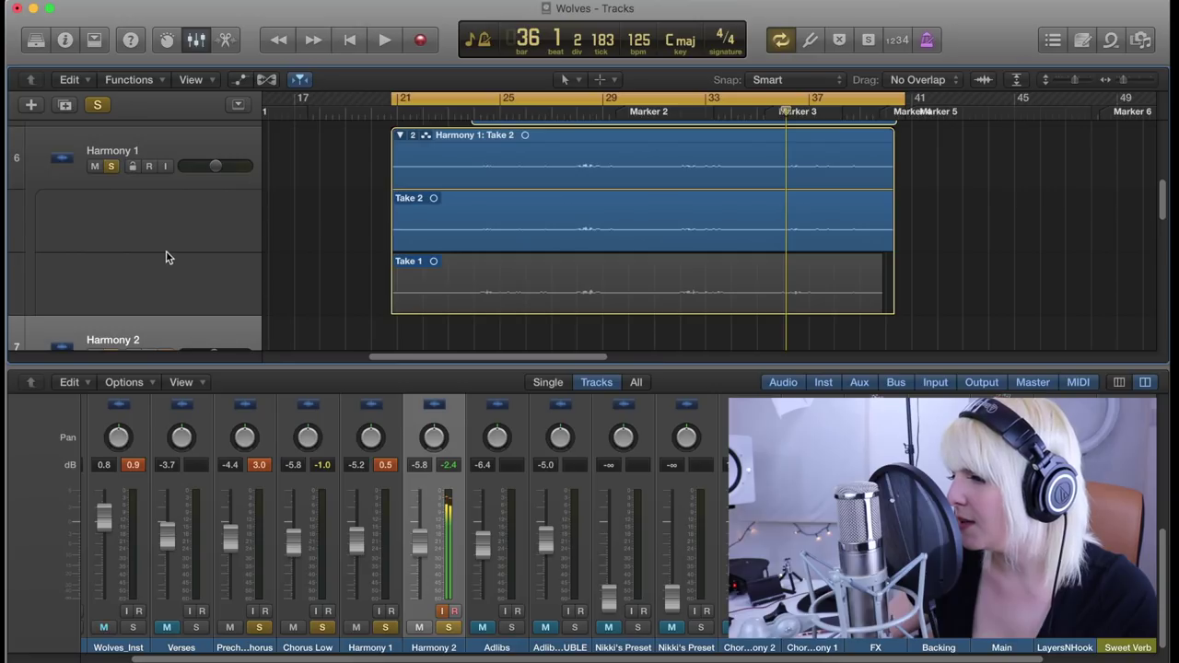
pyautogui.scroll(2, 479, 223)
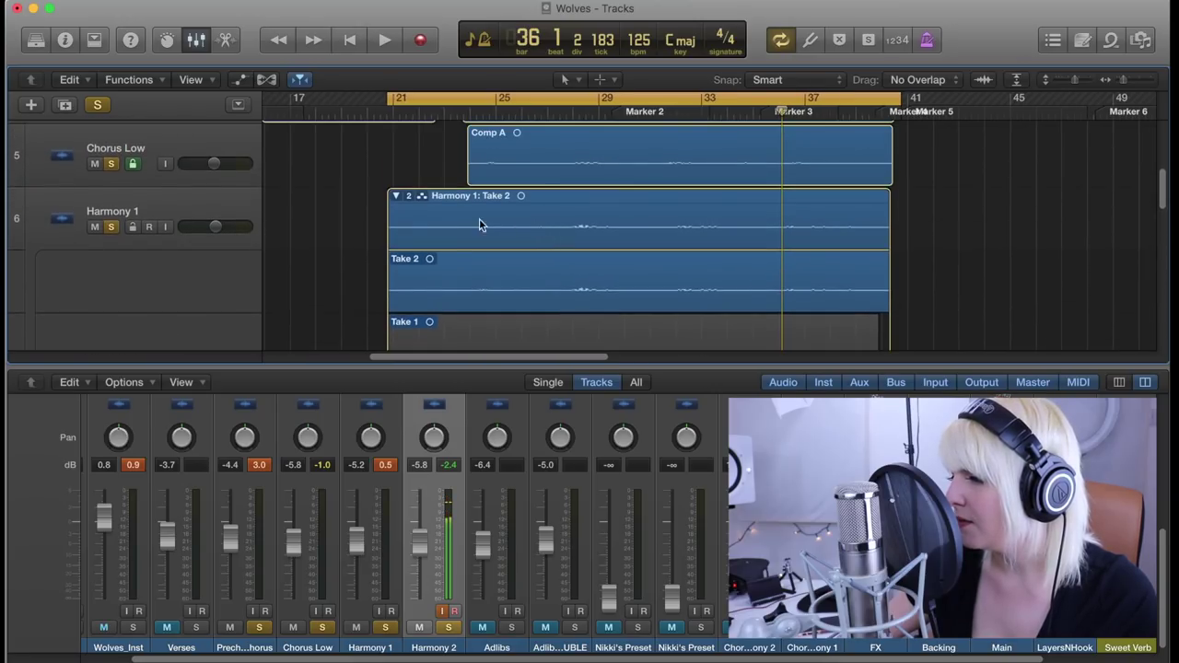
pyautogui.click(402, 192)
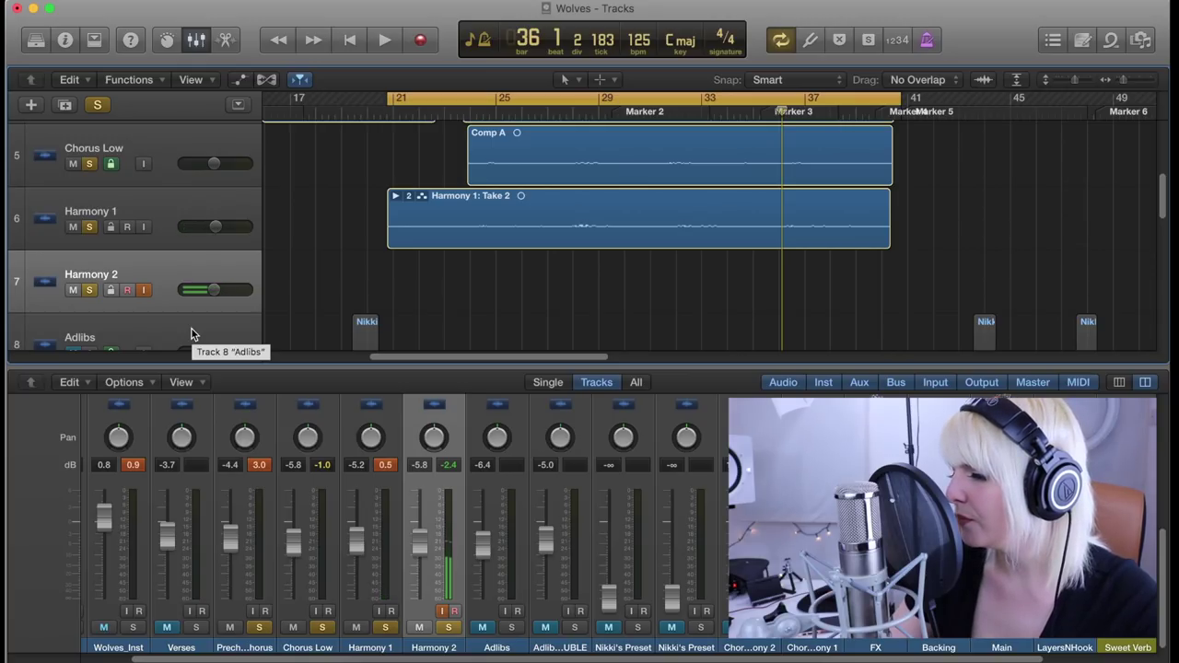
# Start recording a Harmony 2 vocal pass over the chorus from bar 21.
pyautogui.press('r')
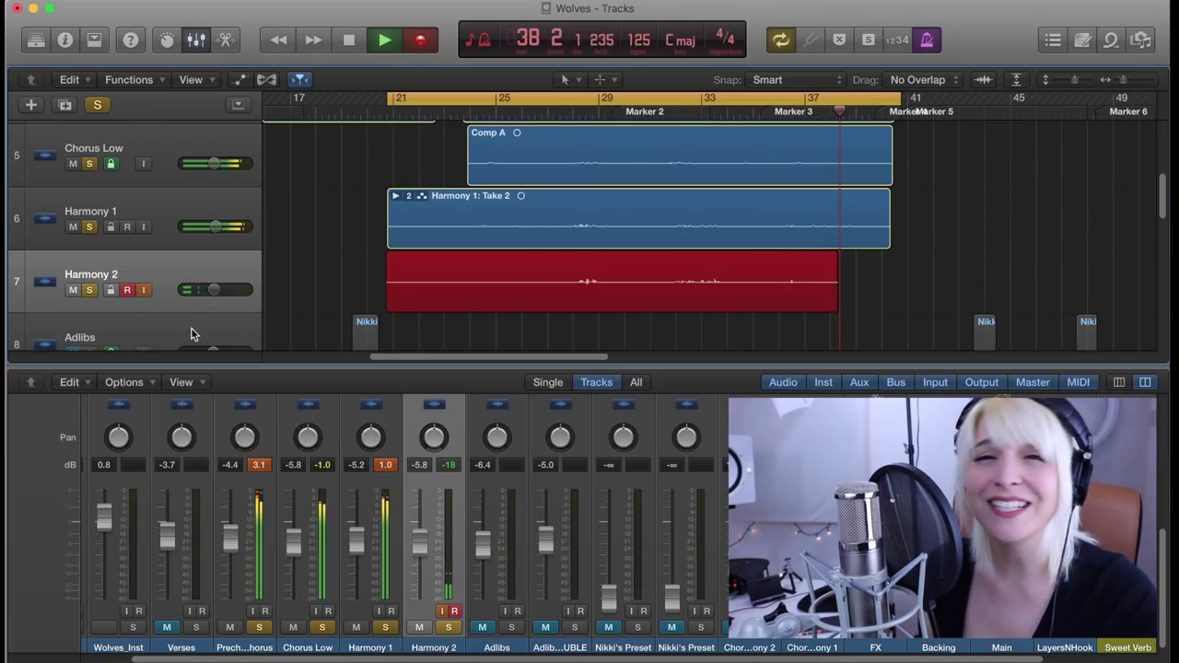
# Stop the first Harmony 2 recording pass so further passes stack into a take folder.
pyautogui.press('space')
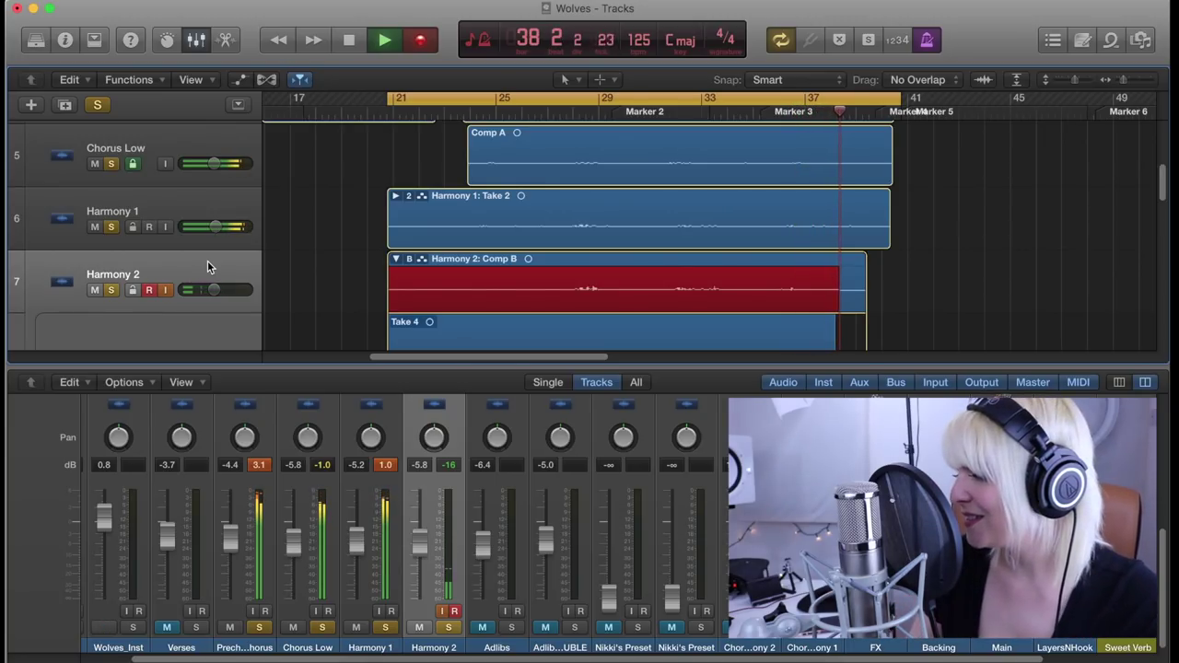
# Finish Take 5, move the cycle start to bar 27, play, and set Harmony 2 to -8.4 dB.
pyautogui.press('space')
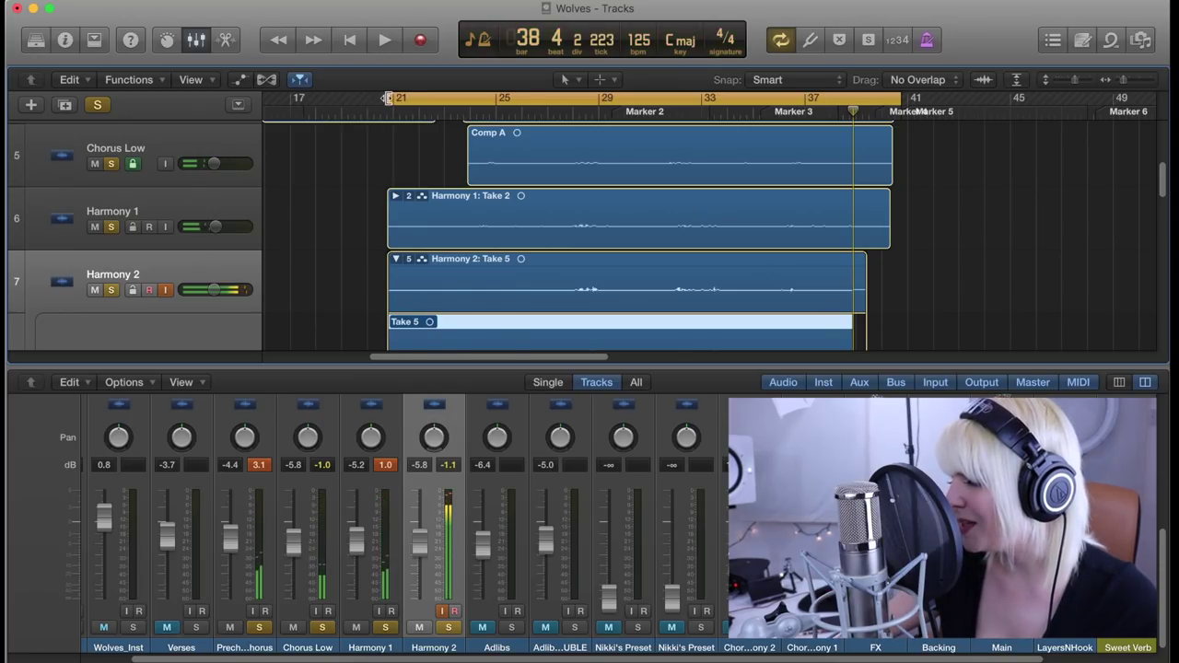
pyautogui.moveTo(388, 97); pyautogui.dragTo(563, 109)
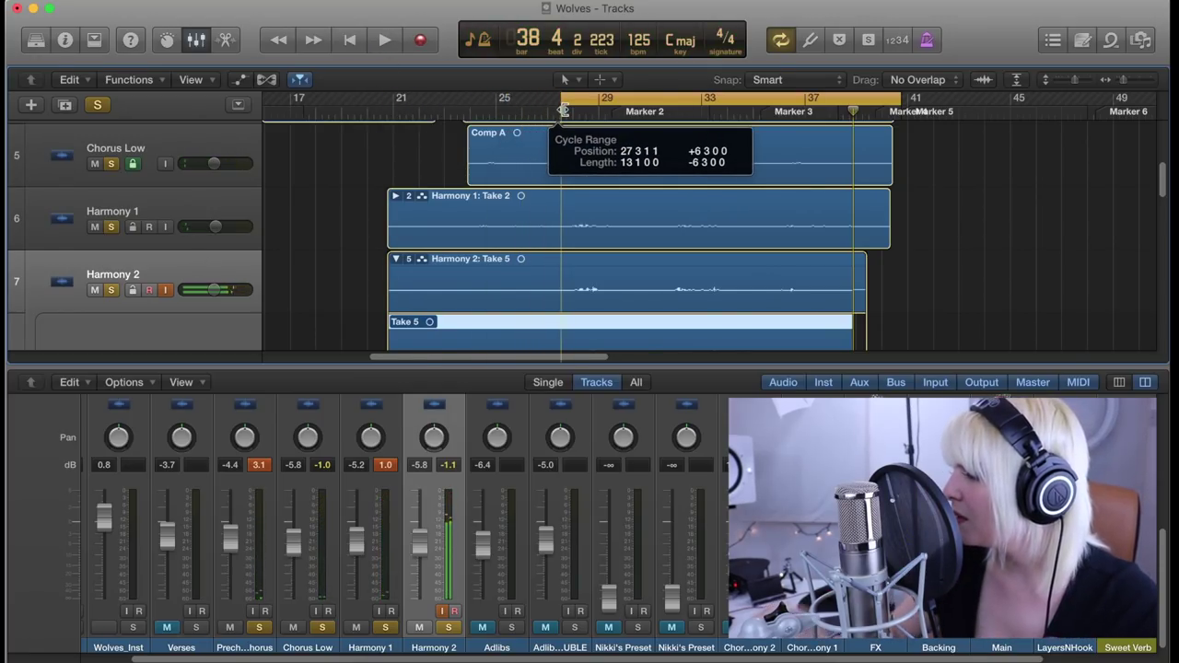
pyautogui.press('space')
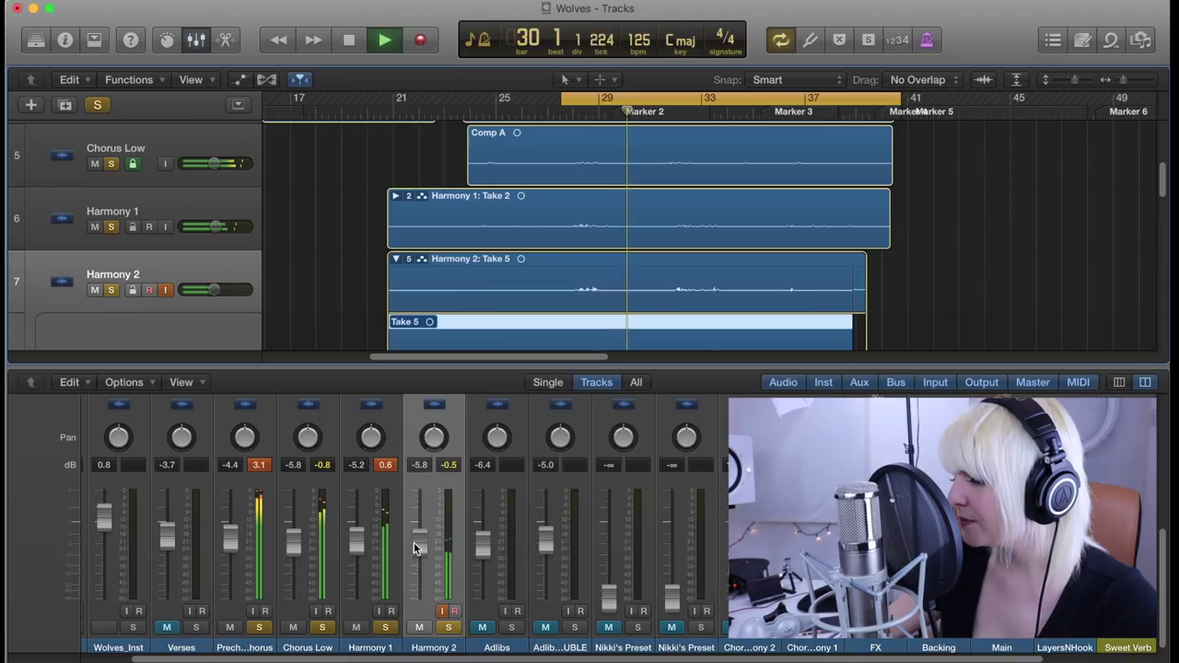
pyautogui.moveTo(419, 539); pyautogui.dragTo(419, 553)
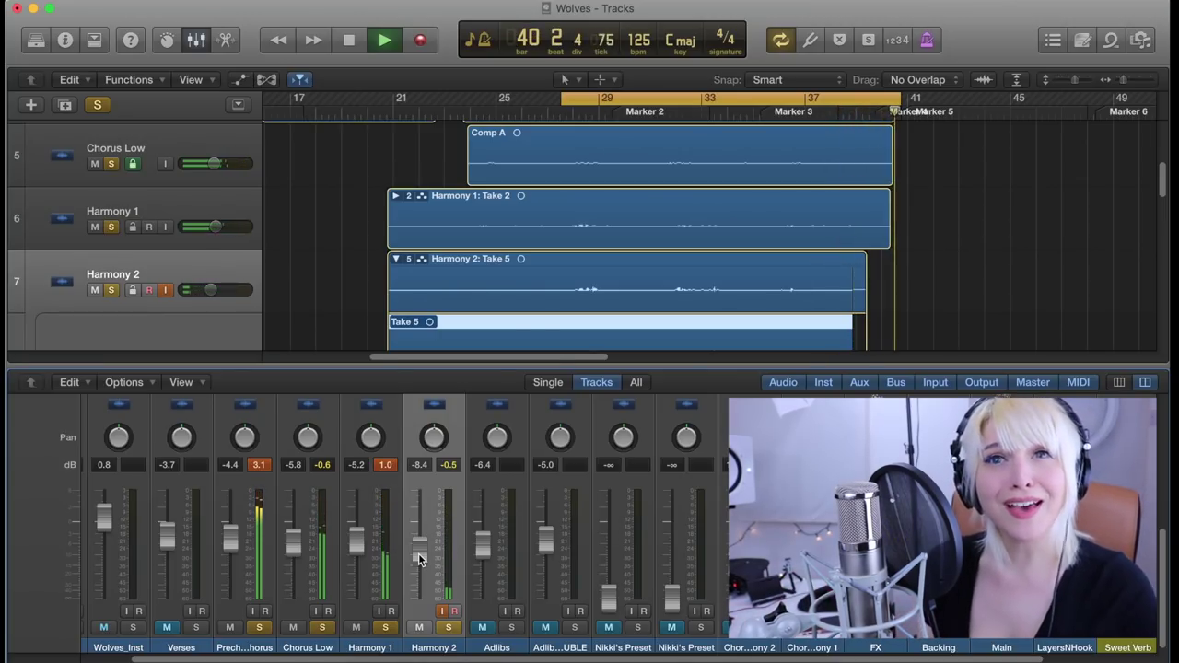
# Stop playback near bar 40 and save the Wolves project with File > Save.
pyautogui.press('space')
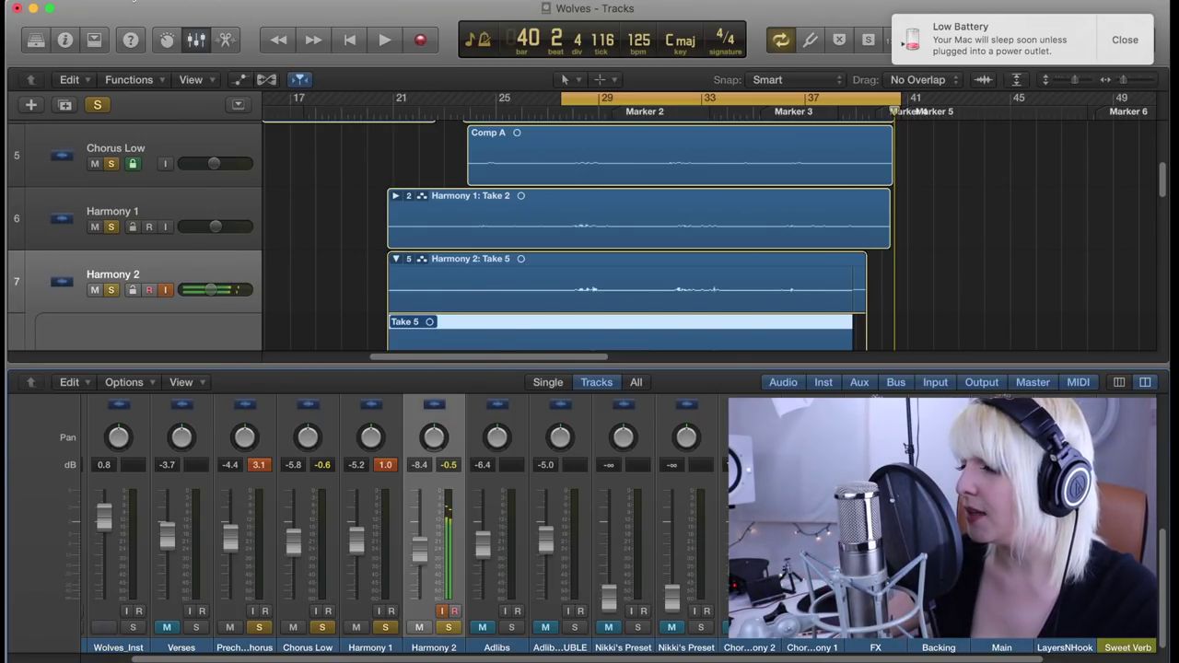
pyautogui.click(138, 2)
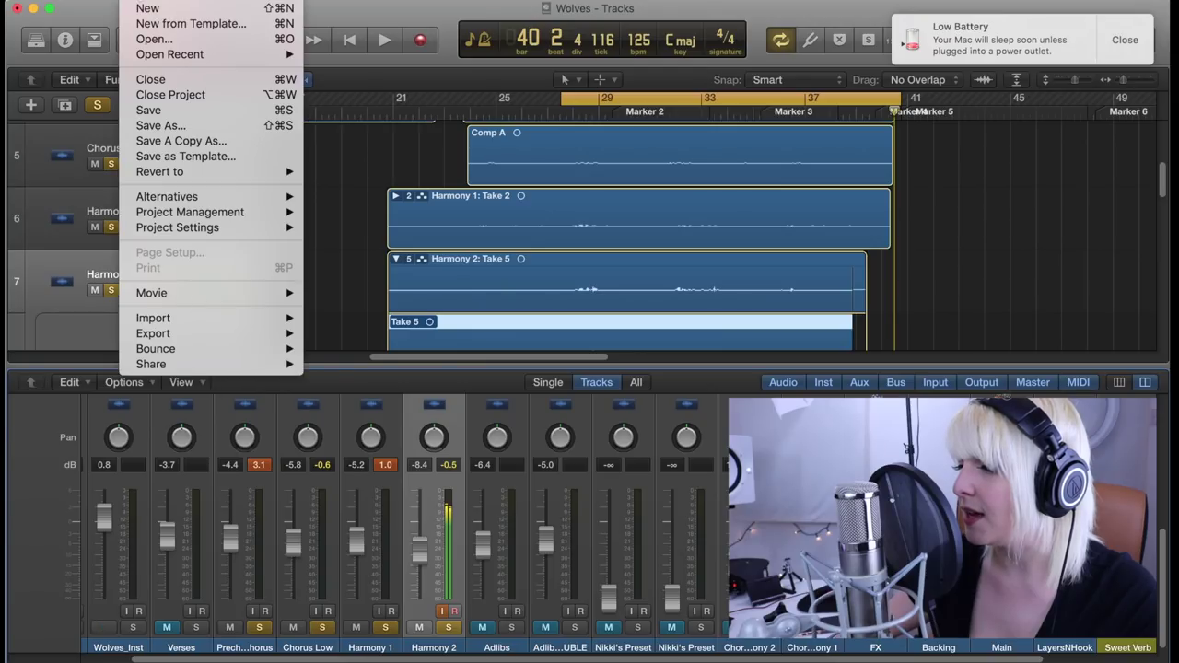
pyautogui.click(138, 107)
pyautogui.click(138, 7)
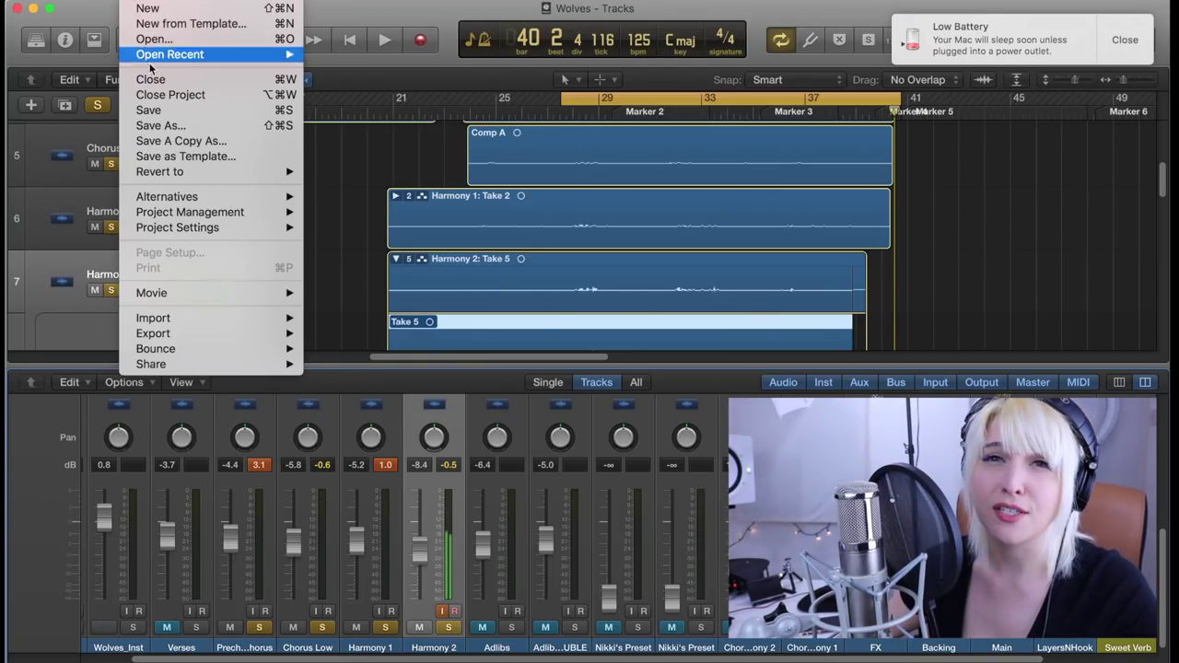
pyautogui.click(155, 110)
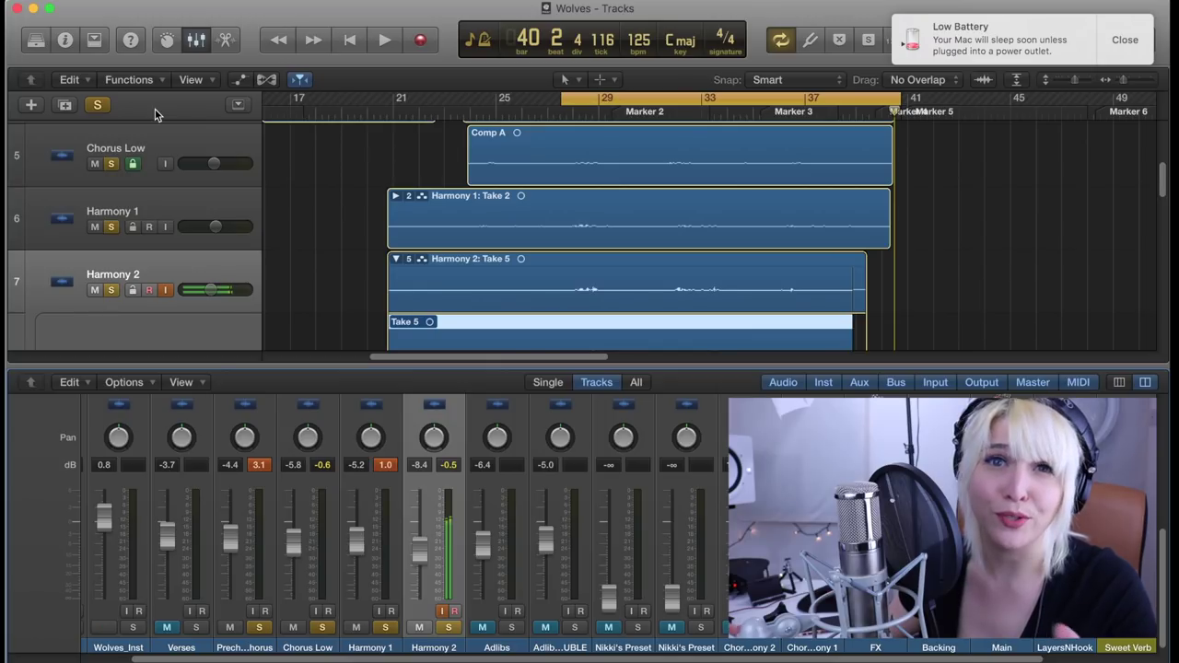